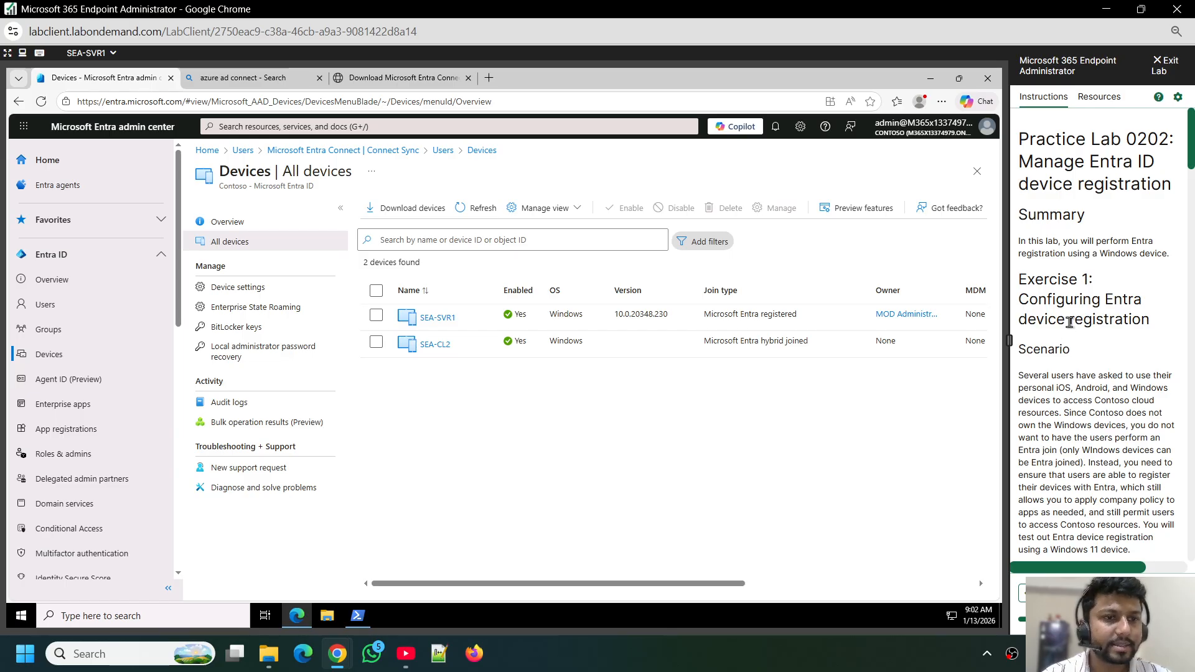
# - Read the Task 1 lab instructions and review the Microsoft Entra join, registration and local administrator options in Device settings
pyautogui.scroll(-3, 1070, 316)
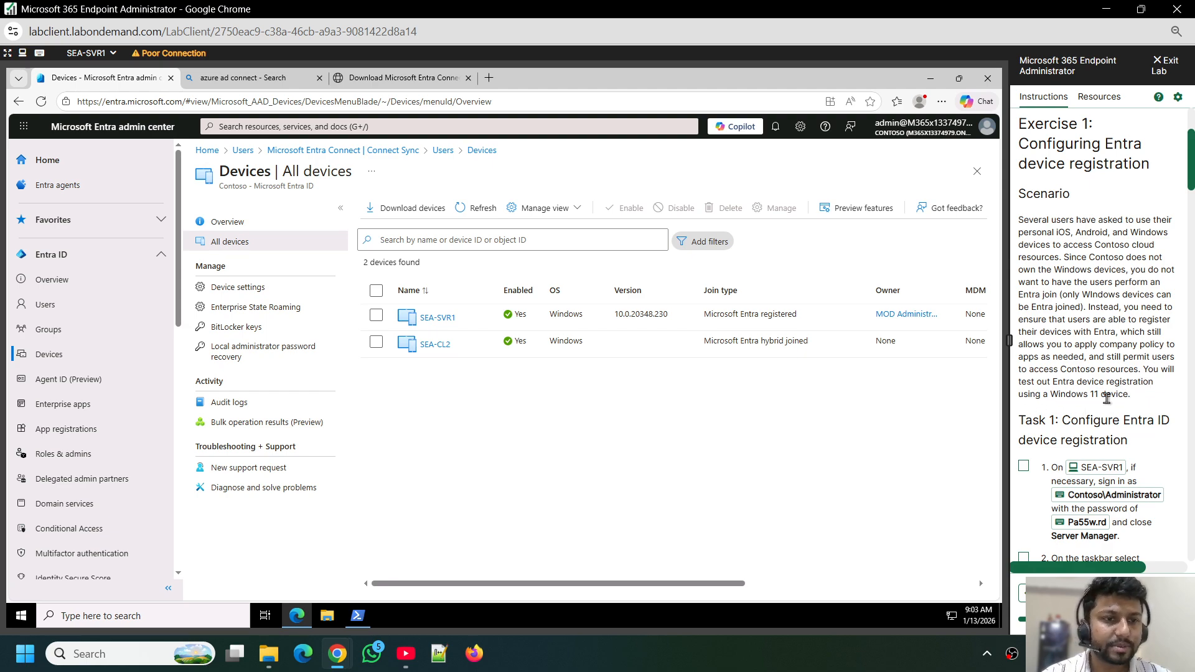
pyautogui.scroll(-3, 1107, 399)
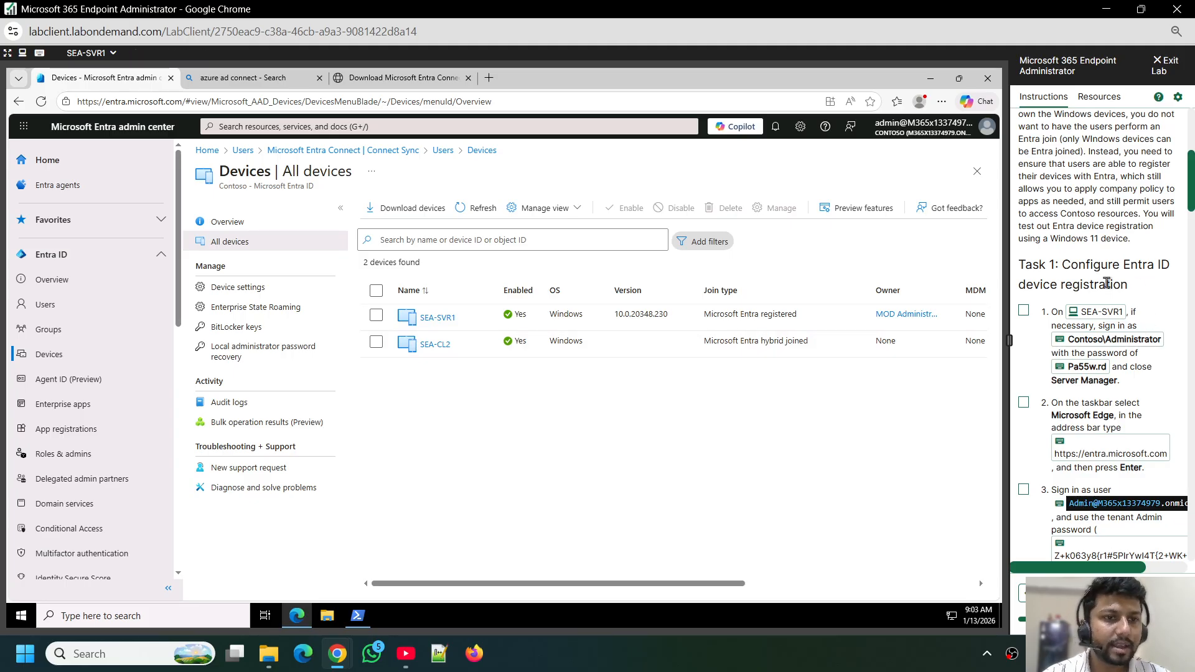
pyautogui.scroll(-1, 1078, 290)
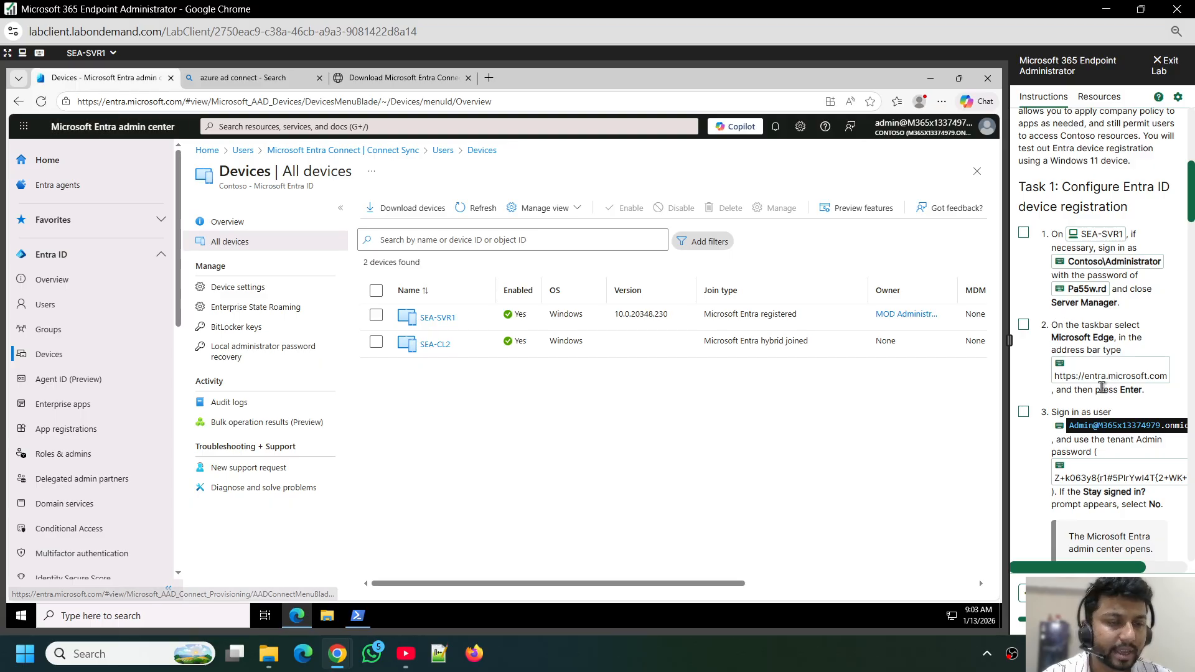
pyautogui.scroll(-3, 1104, 372)
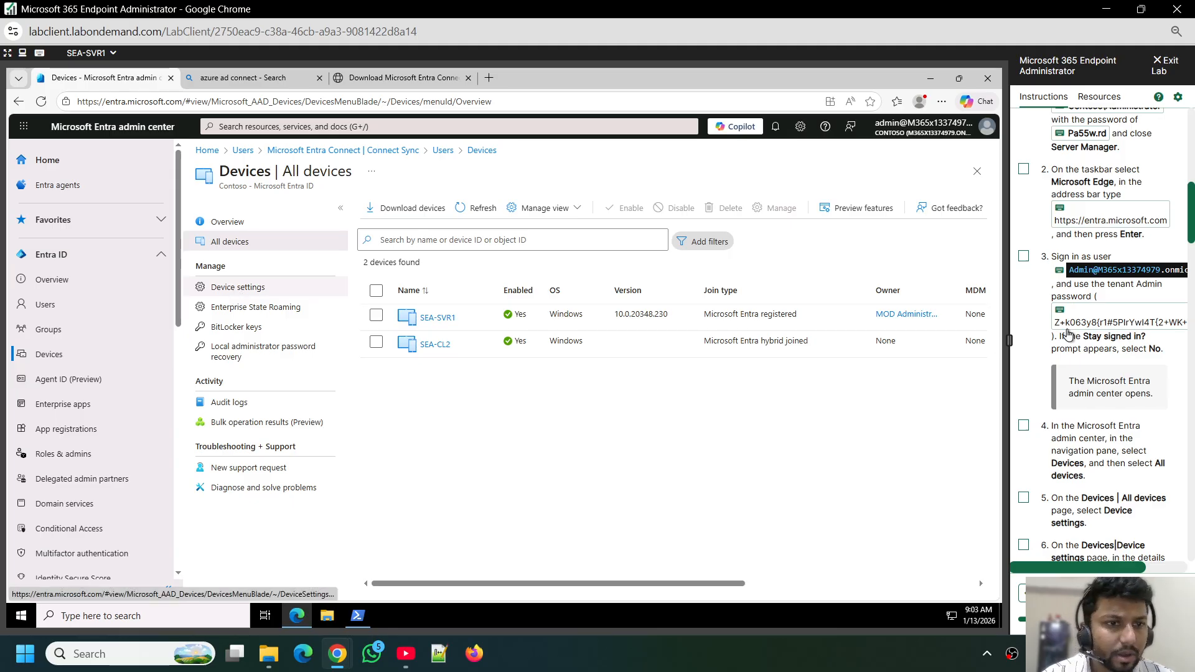
pyautogui.scroll(-2, 1112, 378)
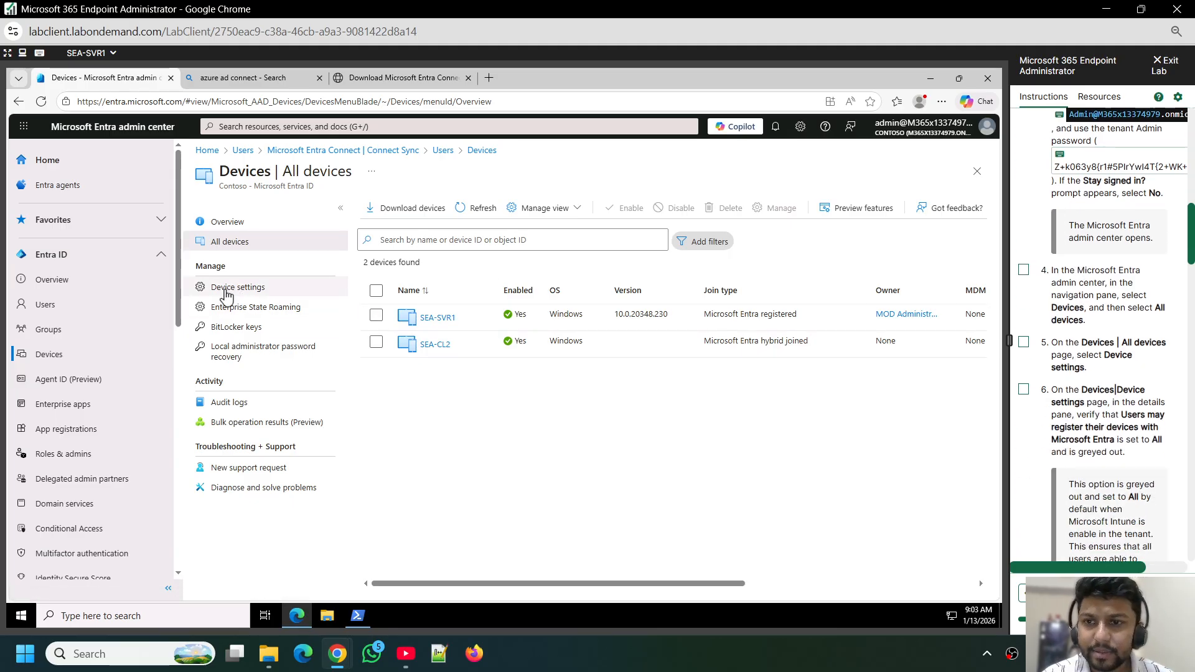
pyautogui.click(226, 293)
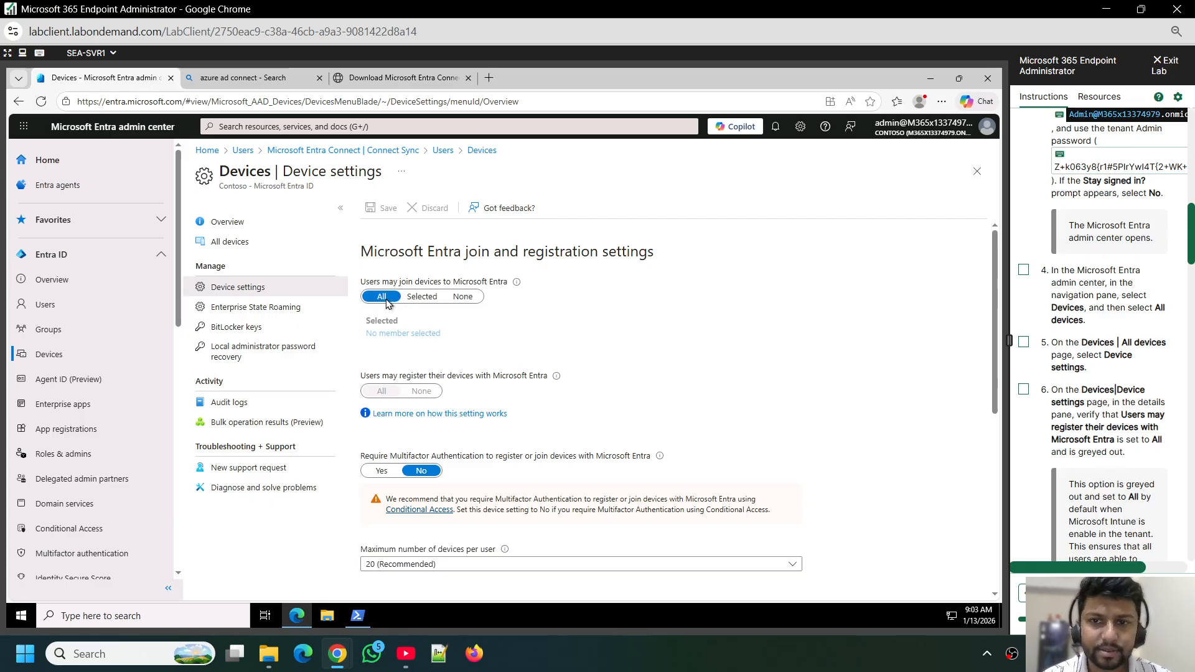
pyautogui.scroll(-3, 923, 409)
pyautogui.scroll(-1, 1108, 402)
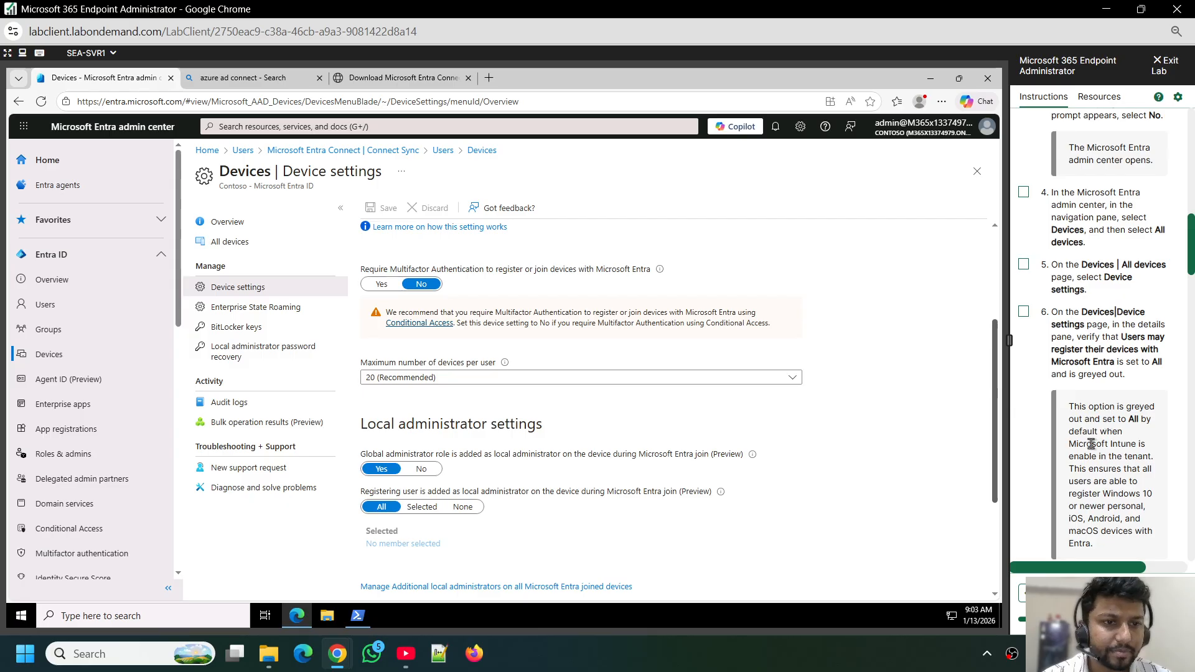
pyautogui.scroll(-2, 1093, 443)
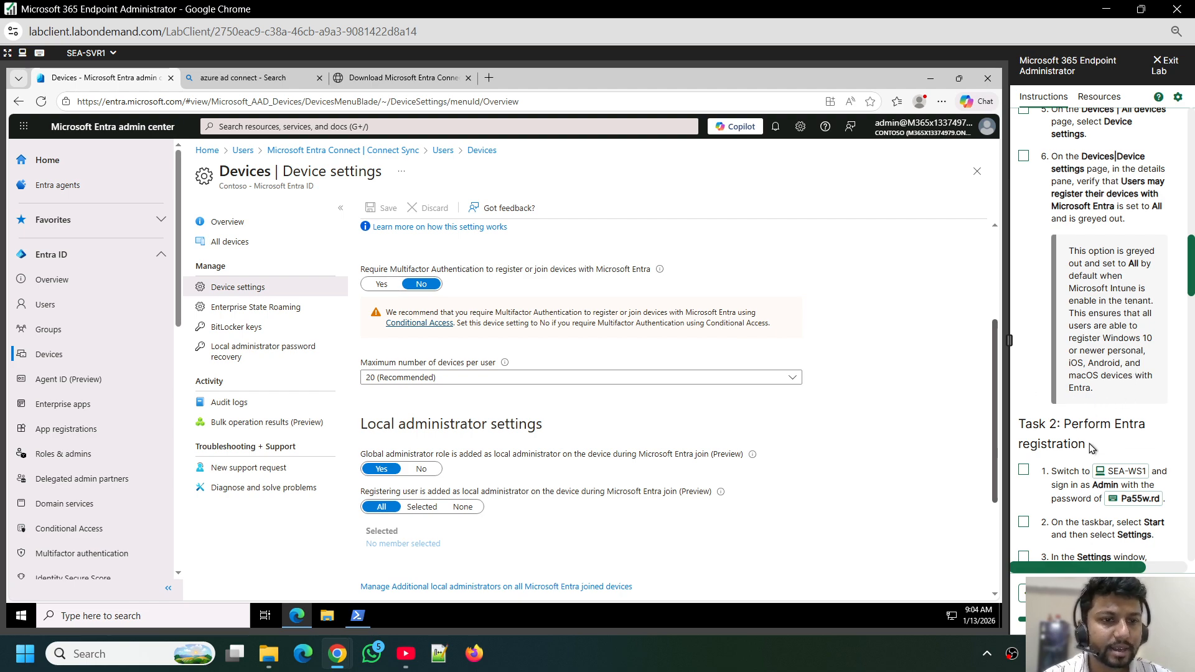
pyautogui.scroll(3, 613, 345)
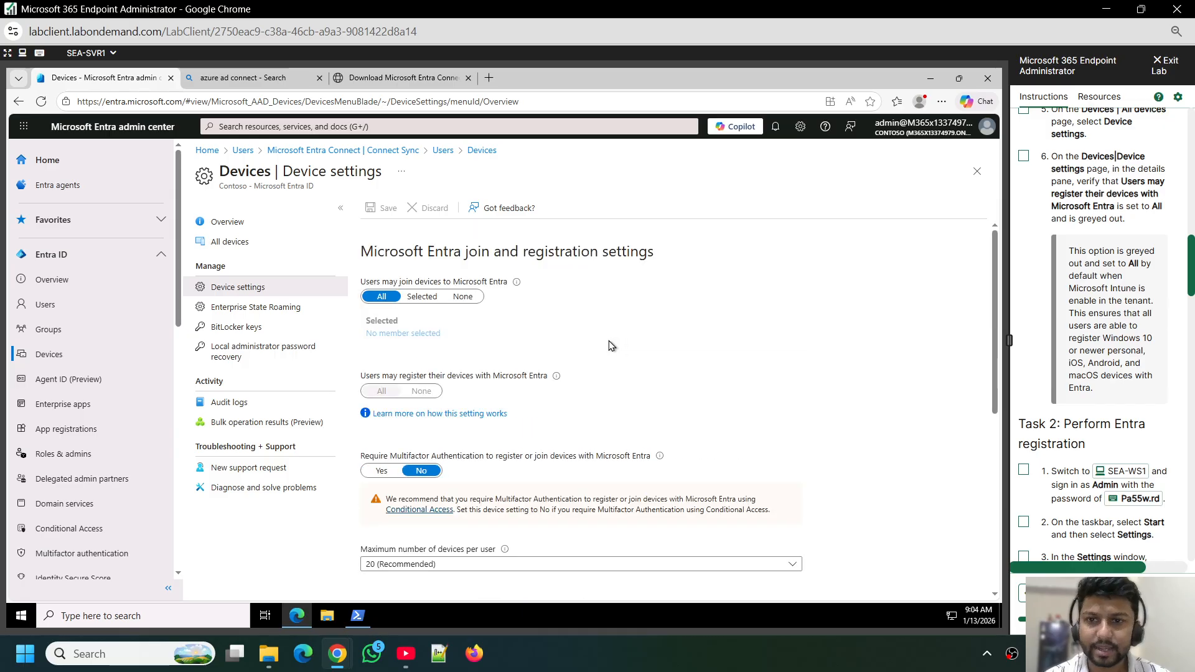
# - Check off Task 2's first instruction and sign in to the SEA-WS1 machine as Admin with the account password
pyautogui.scroll(-4, 1077, 405)
pyautogui.click(1023, 236)
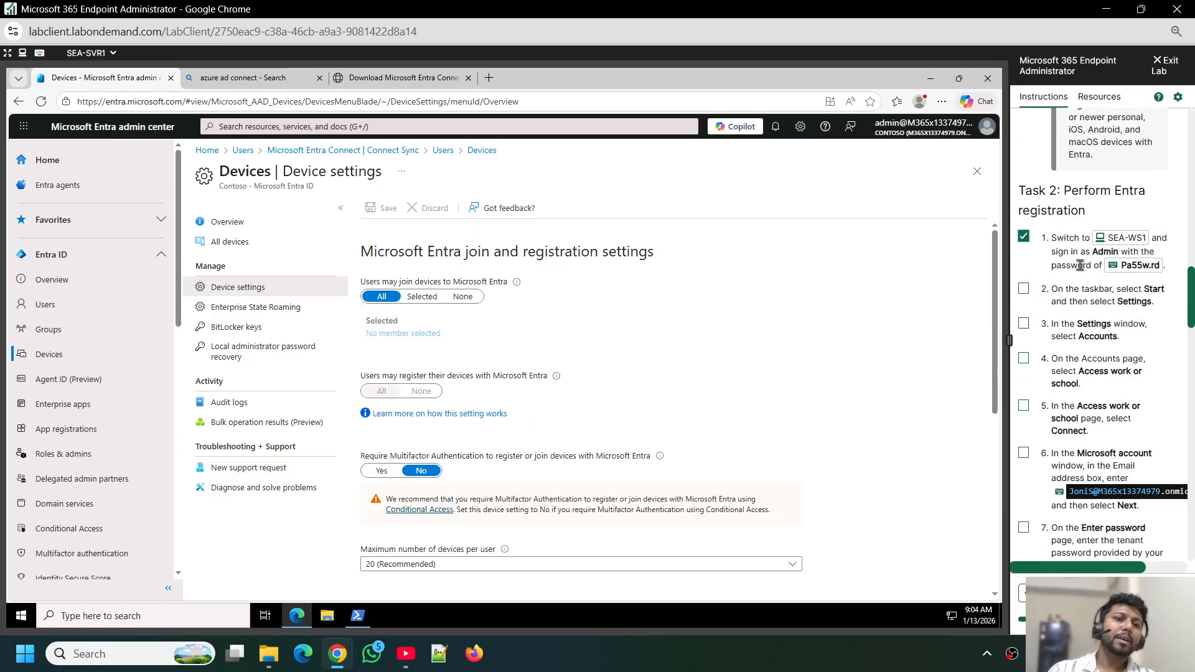
pyautogui.click(1122, 241)
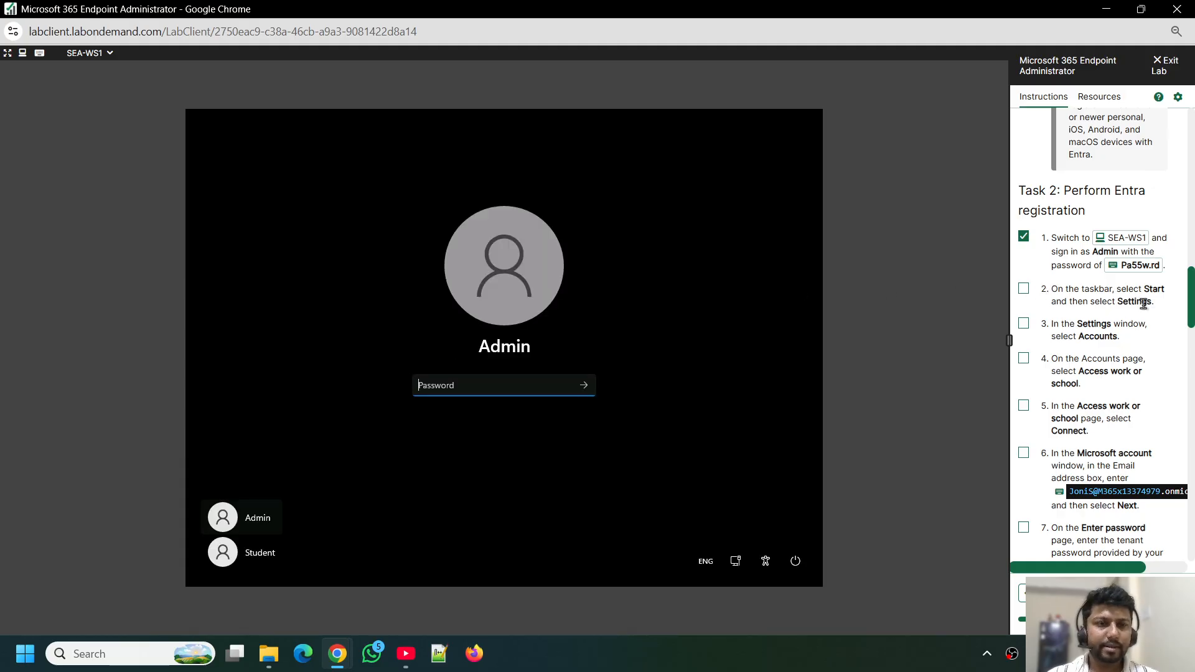
pyautogui.click(1129, 269)
pyautogui.click(588, 386)
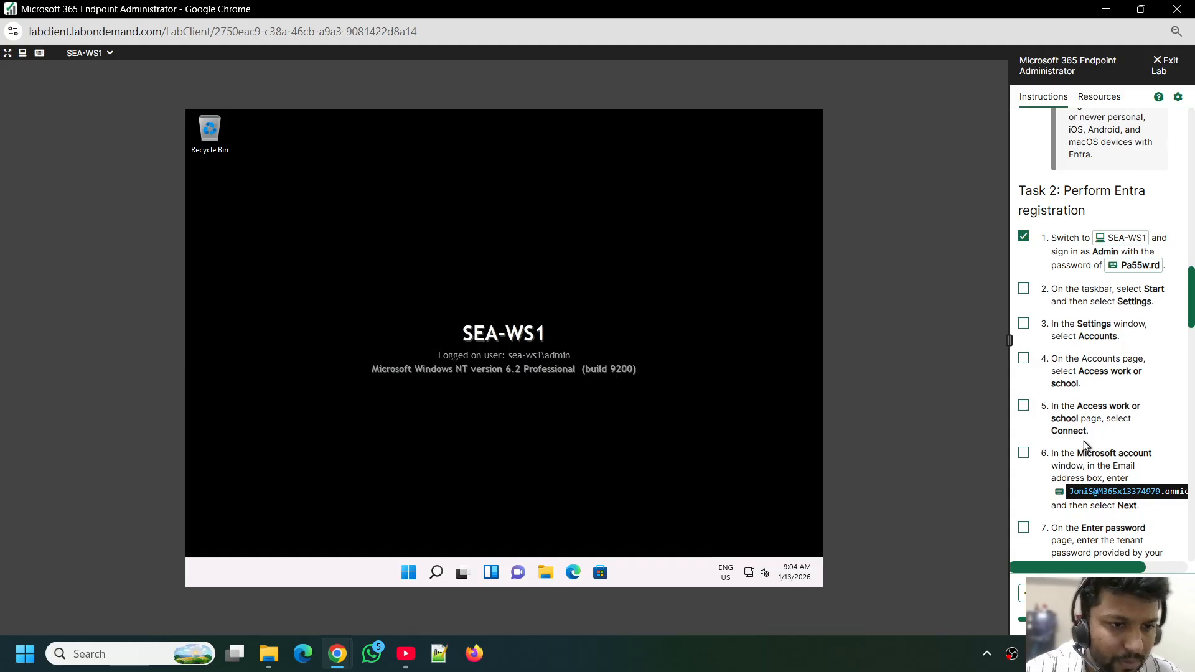
# - Open the Access work or school page in the Accounts settings of Windows
pyautogui.scroll(-2, 1084, 445)
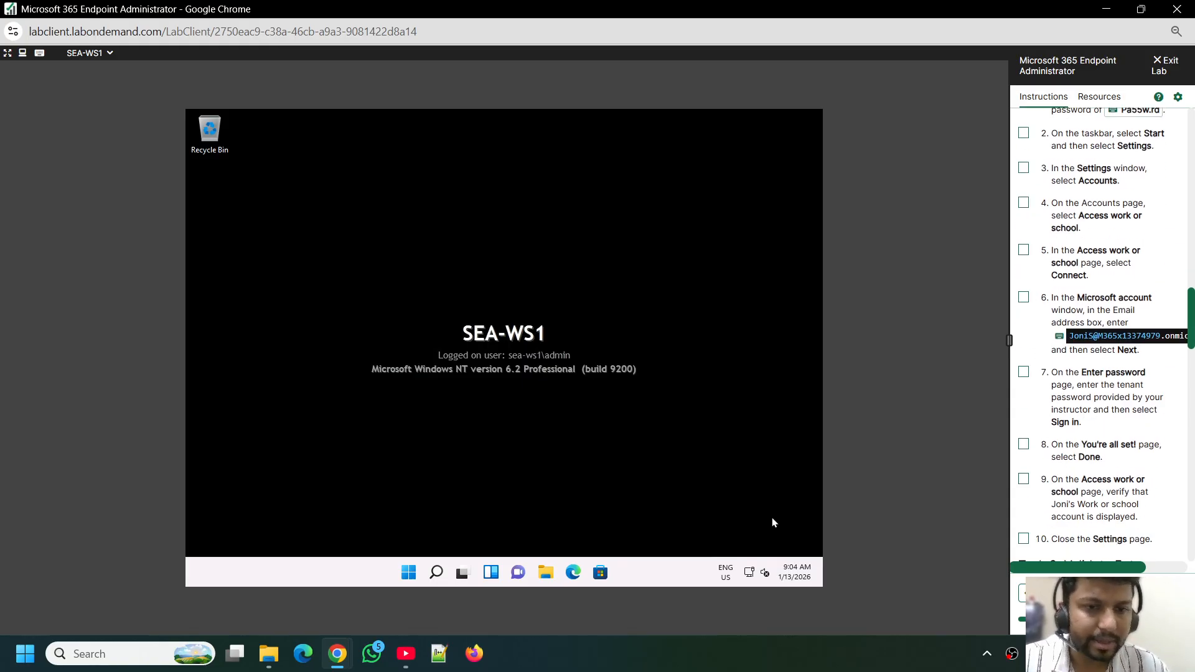
pyautogui.click(413, 575)
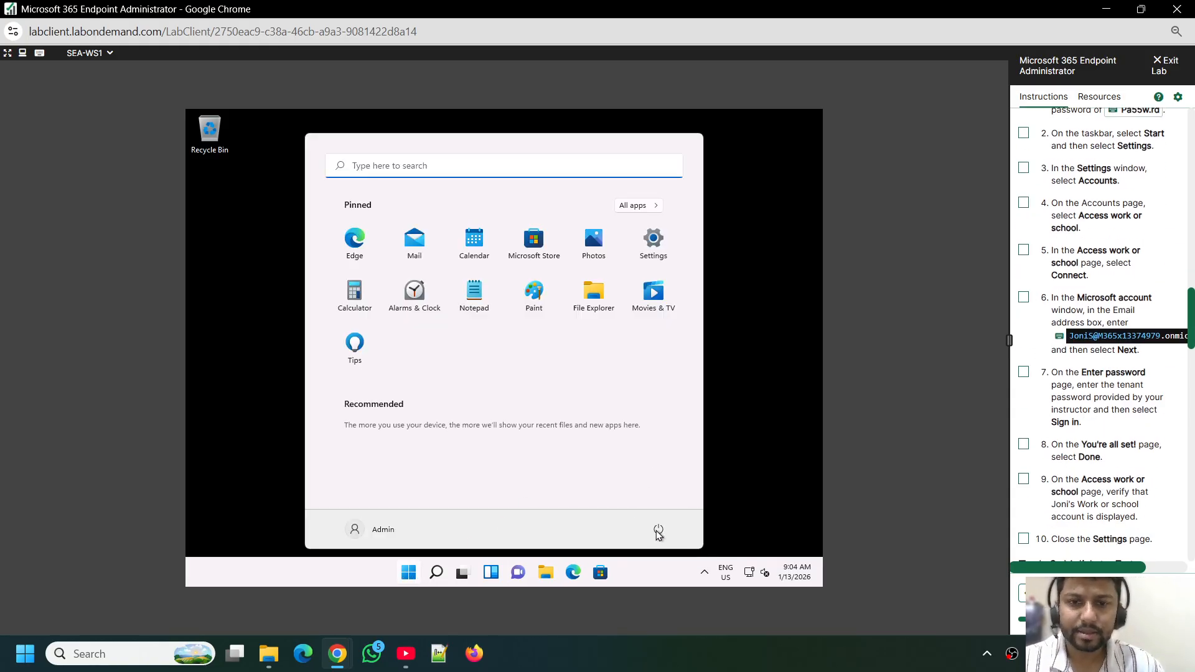
pyautogui.click(667, 248)
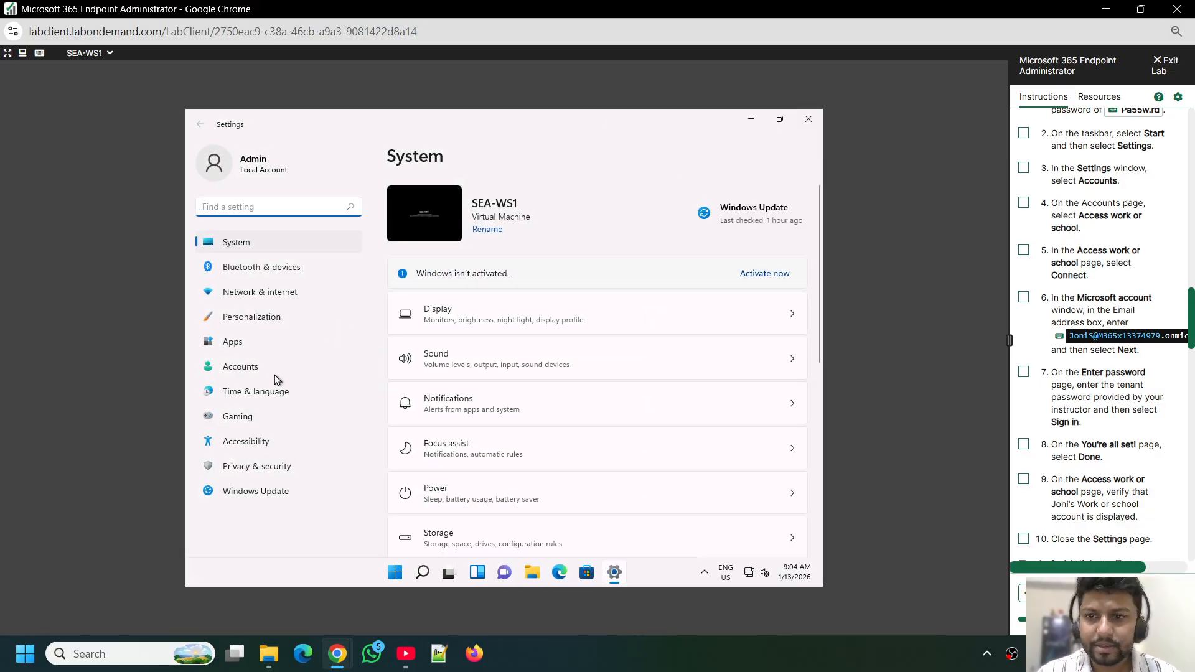
pyautogui.click(246, 367)
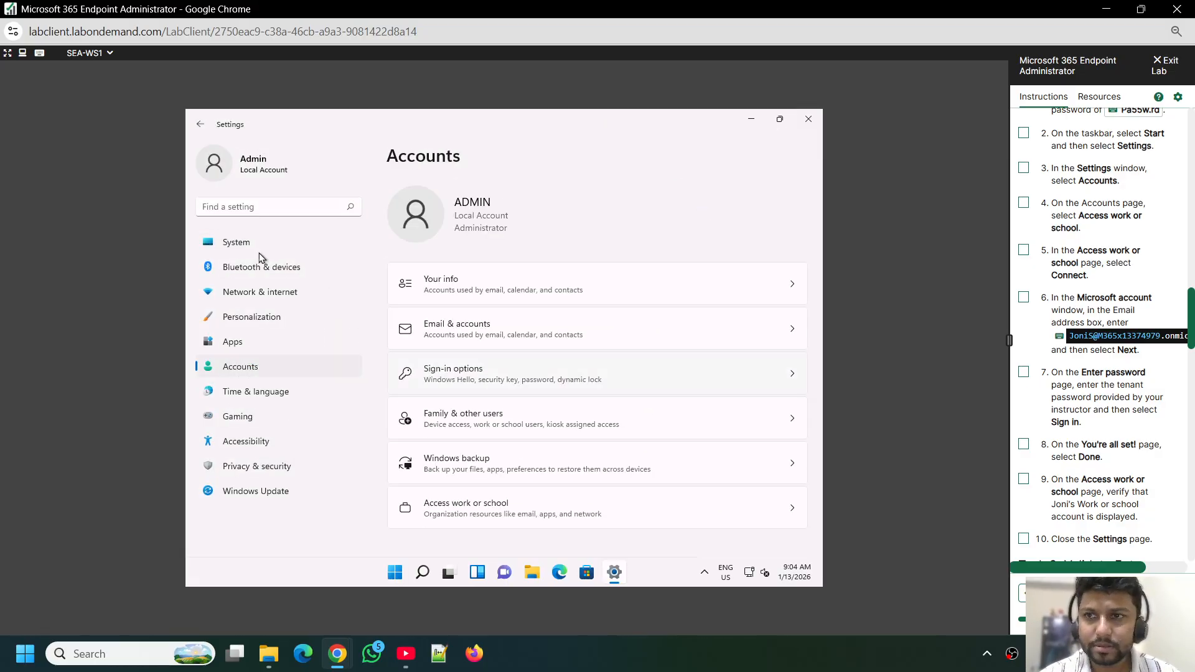
pyautogui.click(473, 517)
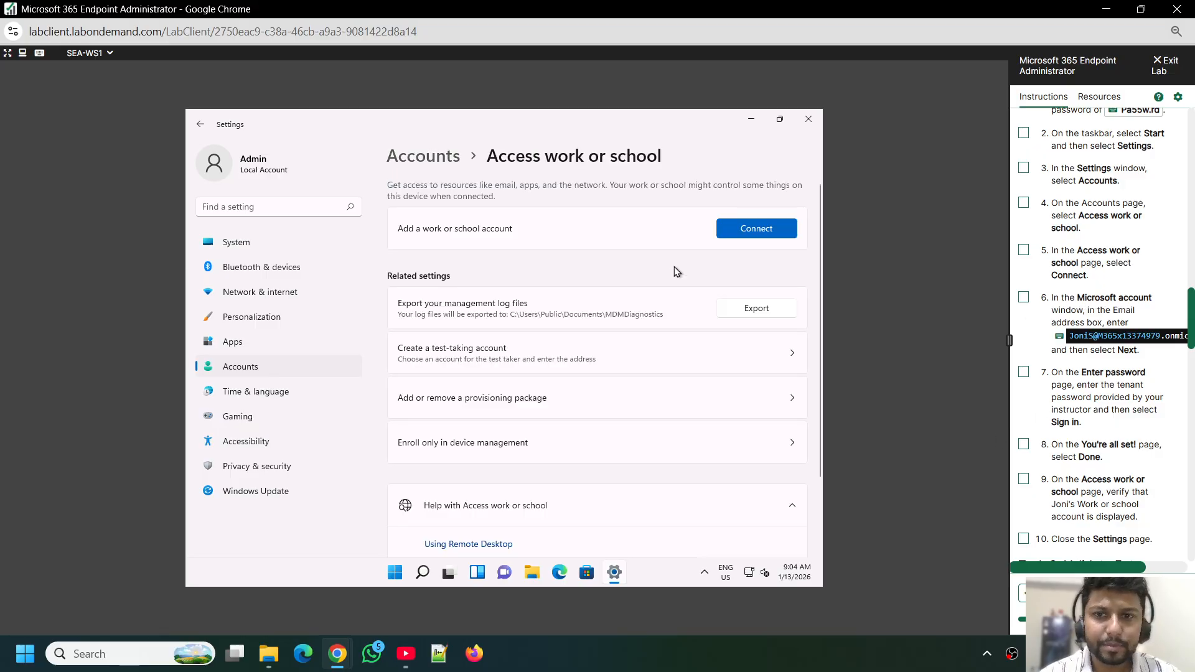
pyautogui.click(744, 231)
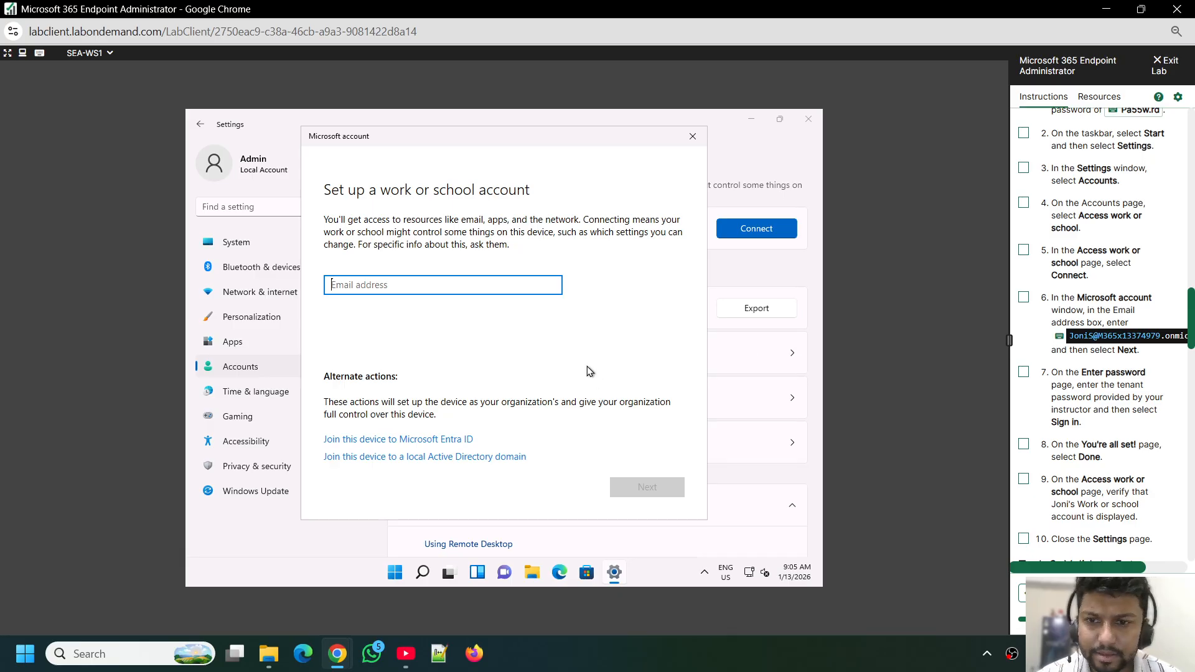
pyautogui.click(1060, 337)
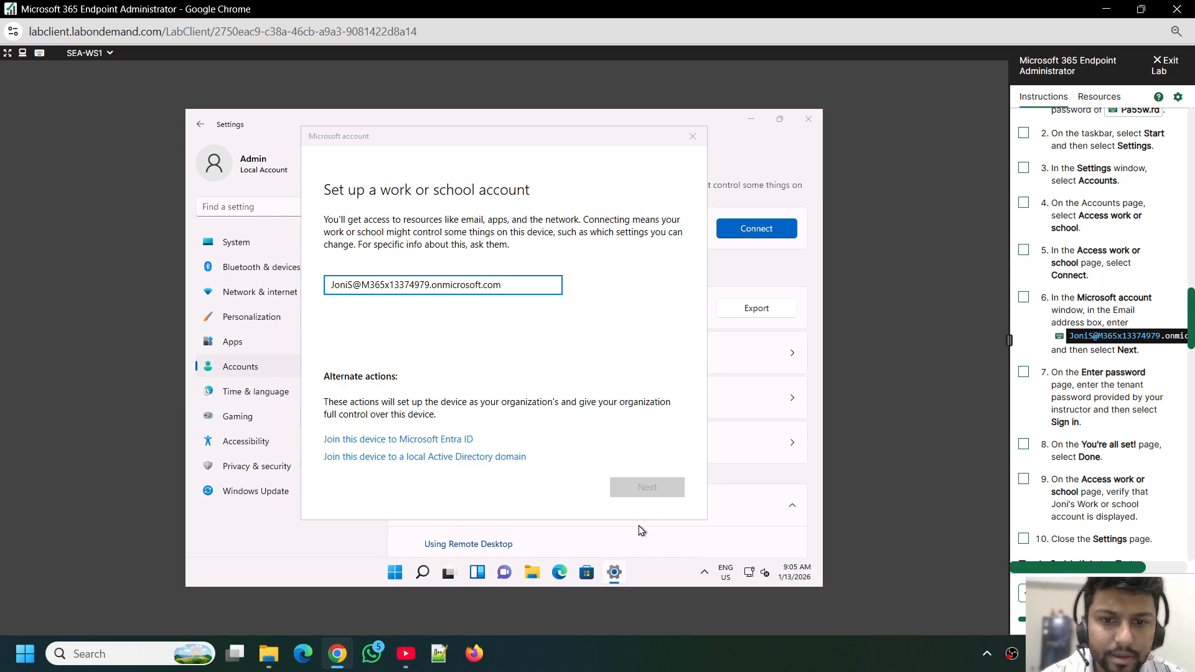
pyautogui.click(532, 297)
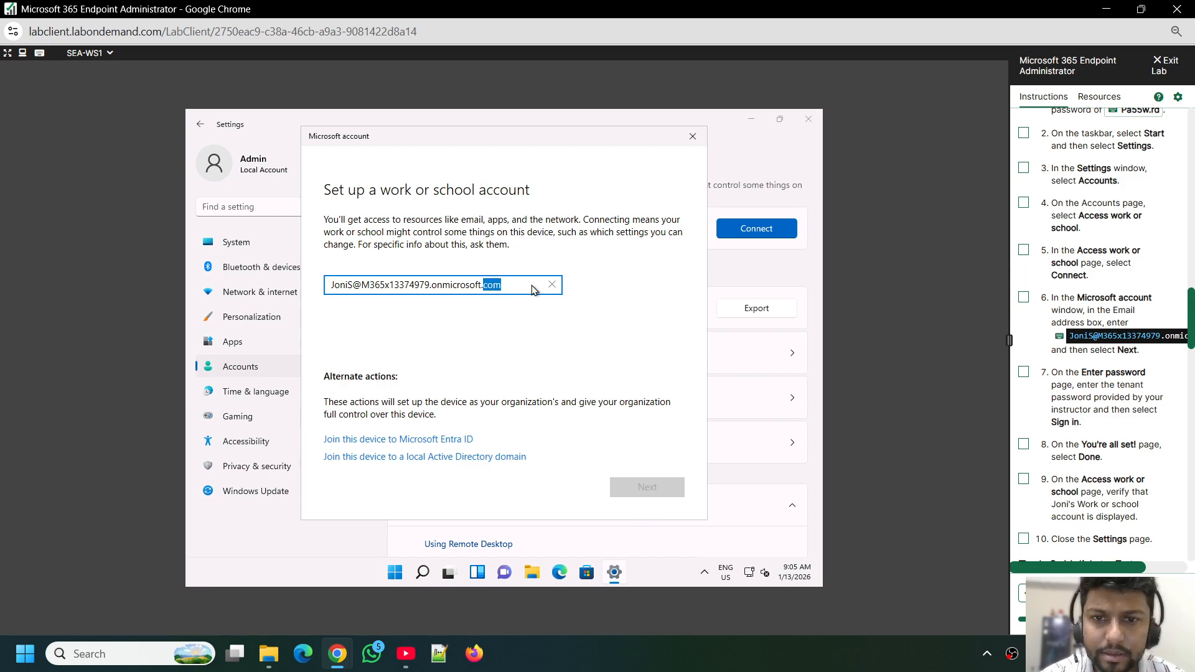
pyautogui.tripleClick(534, 288)
pyautogui.click(520, 291)
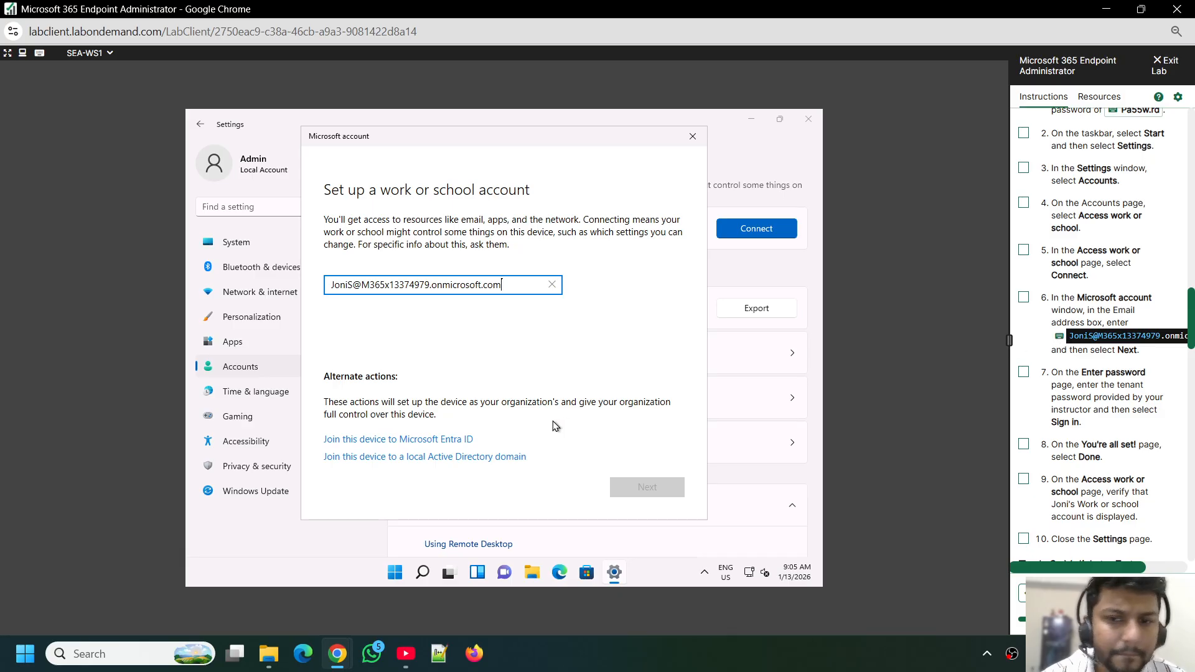
pyautogui.click(438, 438)
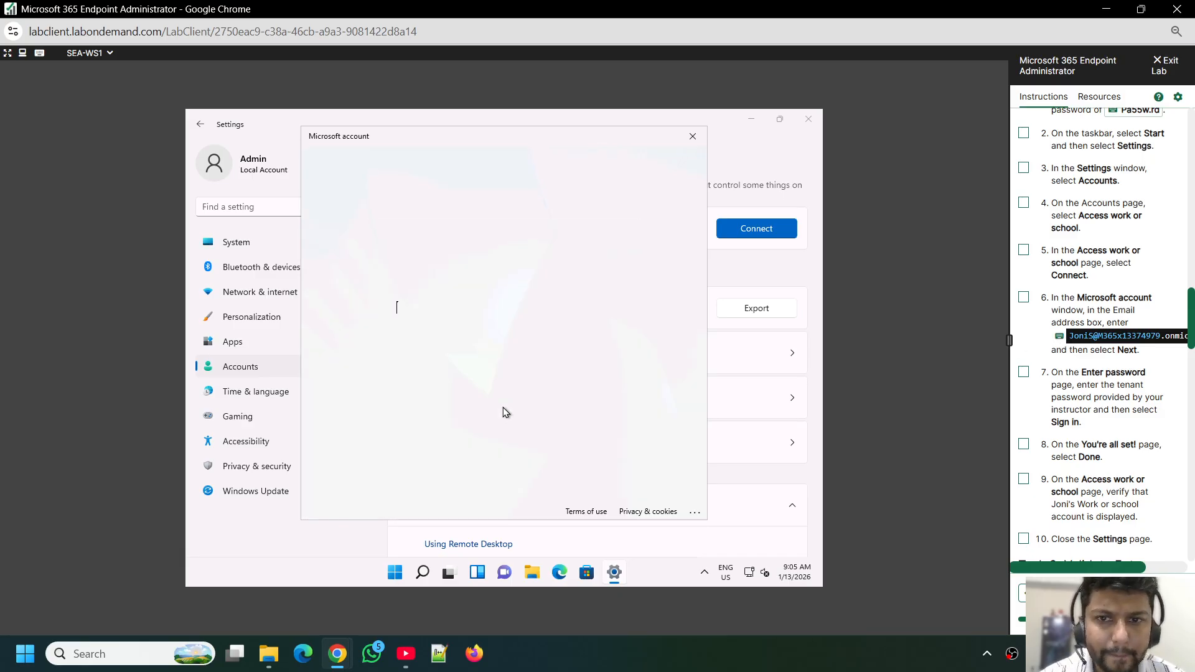
pyautogui.scroll(-3, 1101, 411)
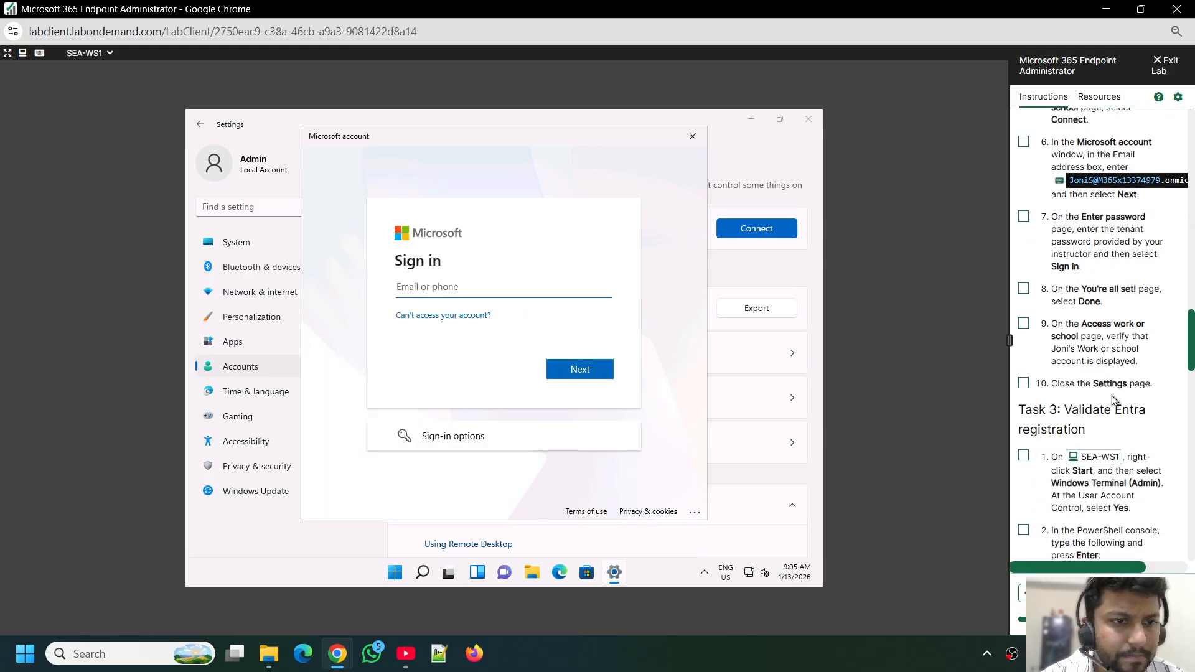
pyautogui.scroll(1, 1111, 400)
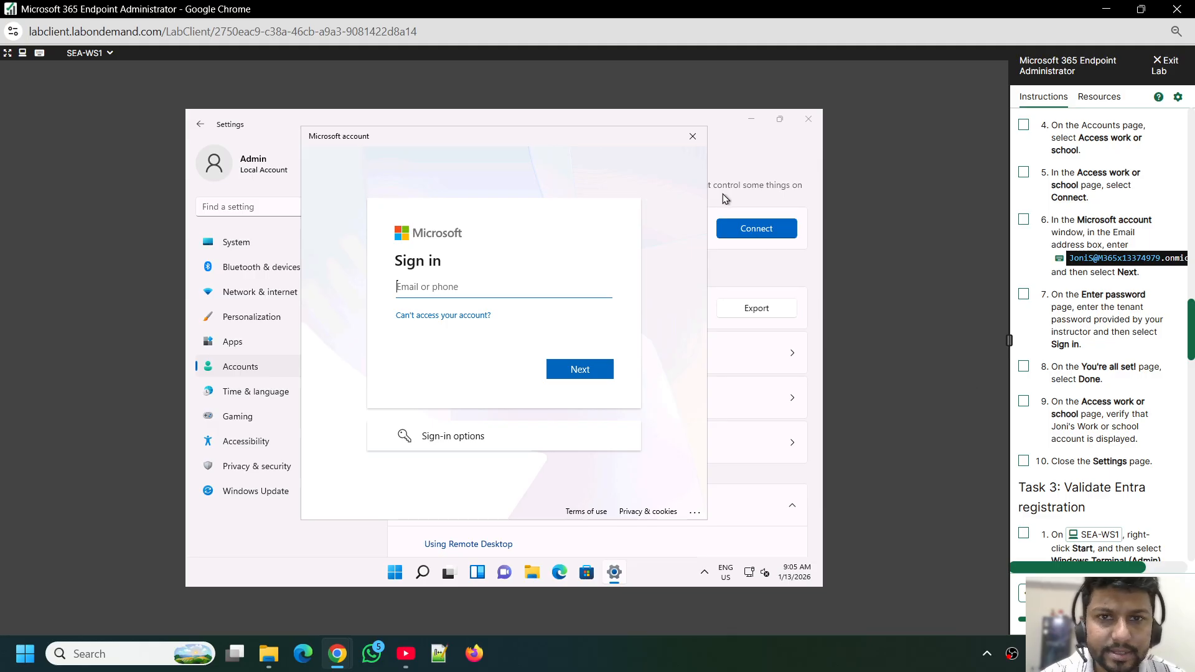
pyautogui.click(693, 137)
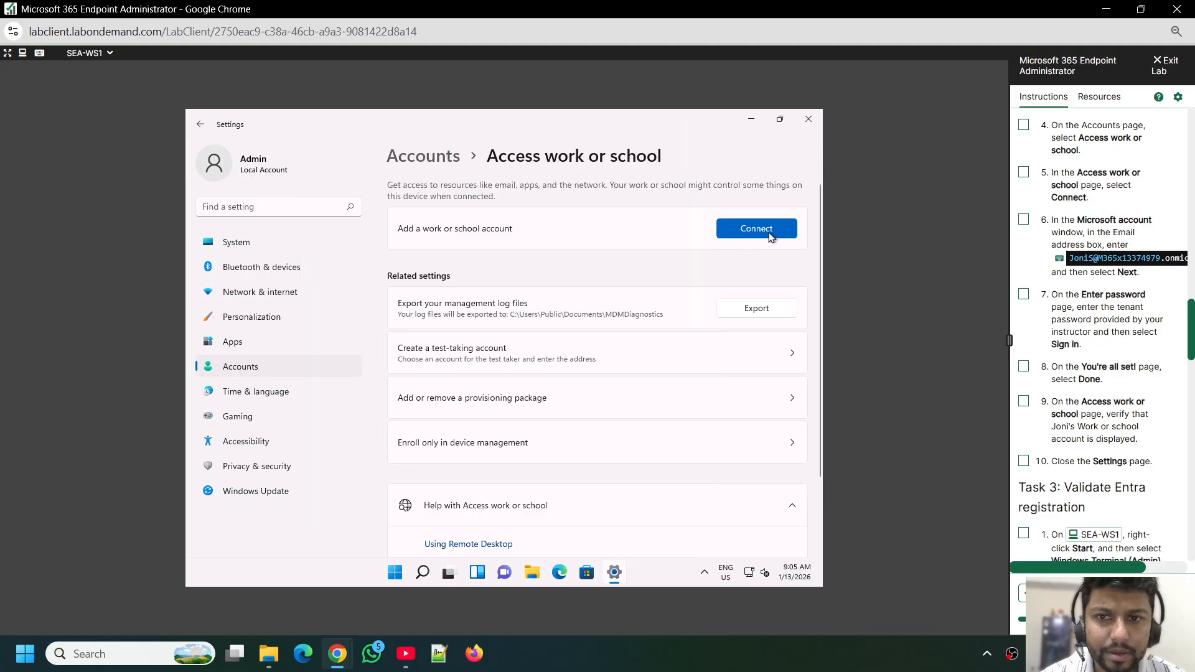
# - Start connecting a work or school account, fill in the user's email and choose to join this device to Microsoft Entra ID
pyautogui.click(769, 235)
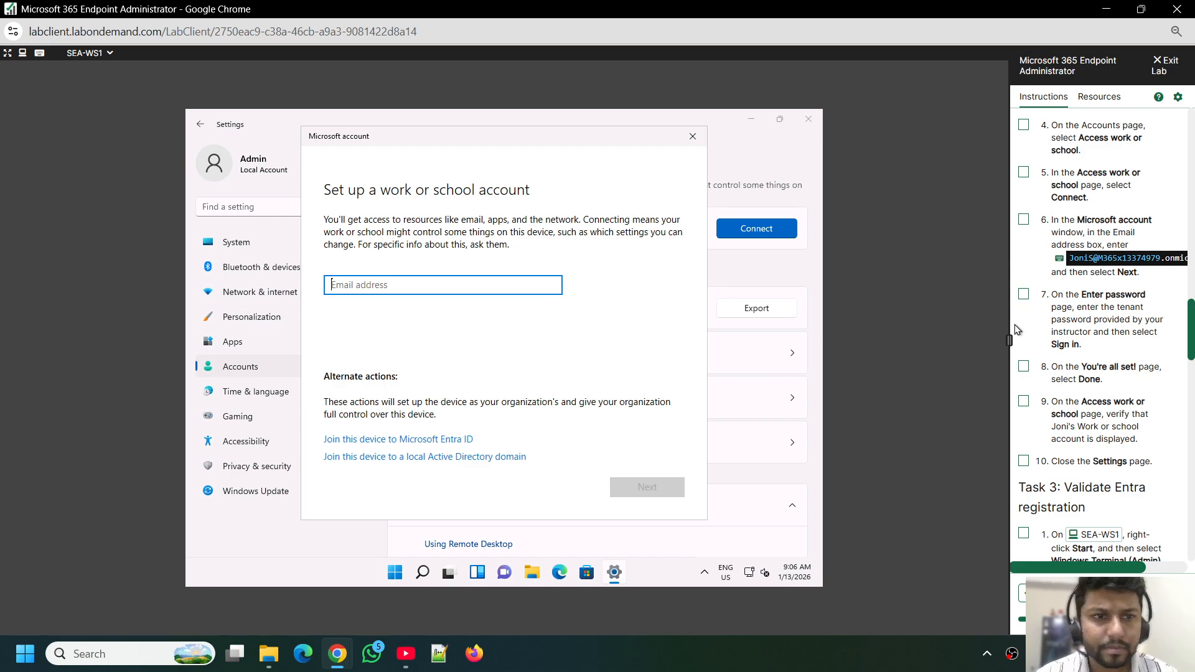
pyautogui.scroll(3, 1065, 269)
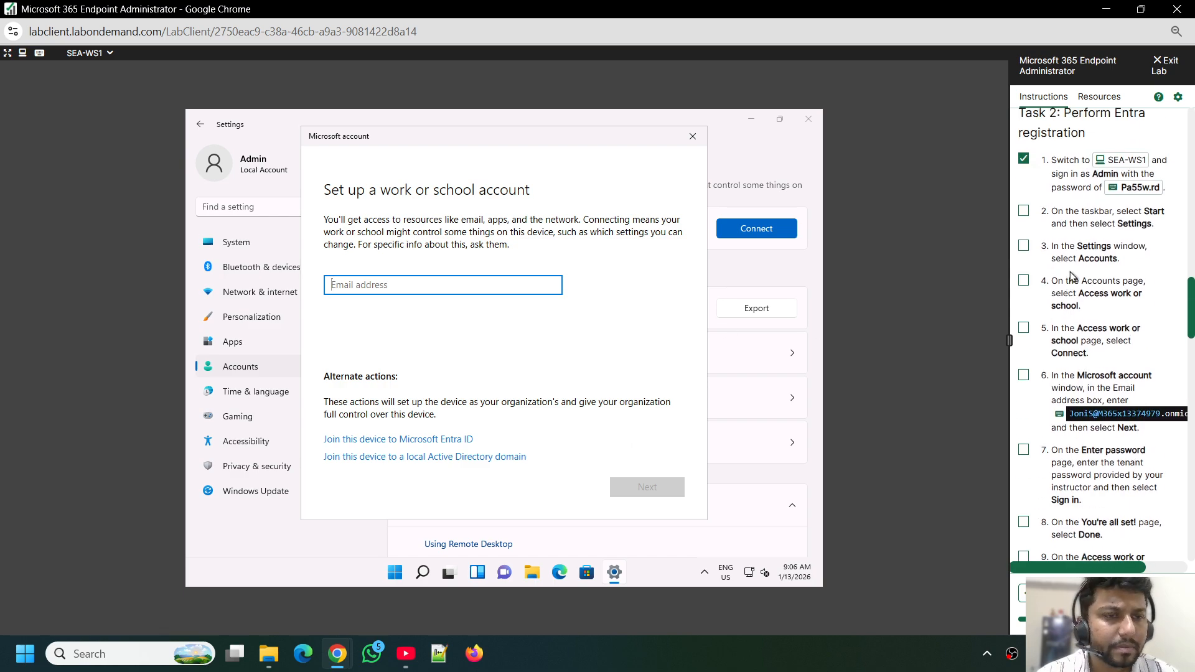
pyautogui.click(1068, 415)
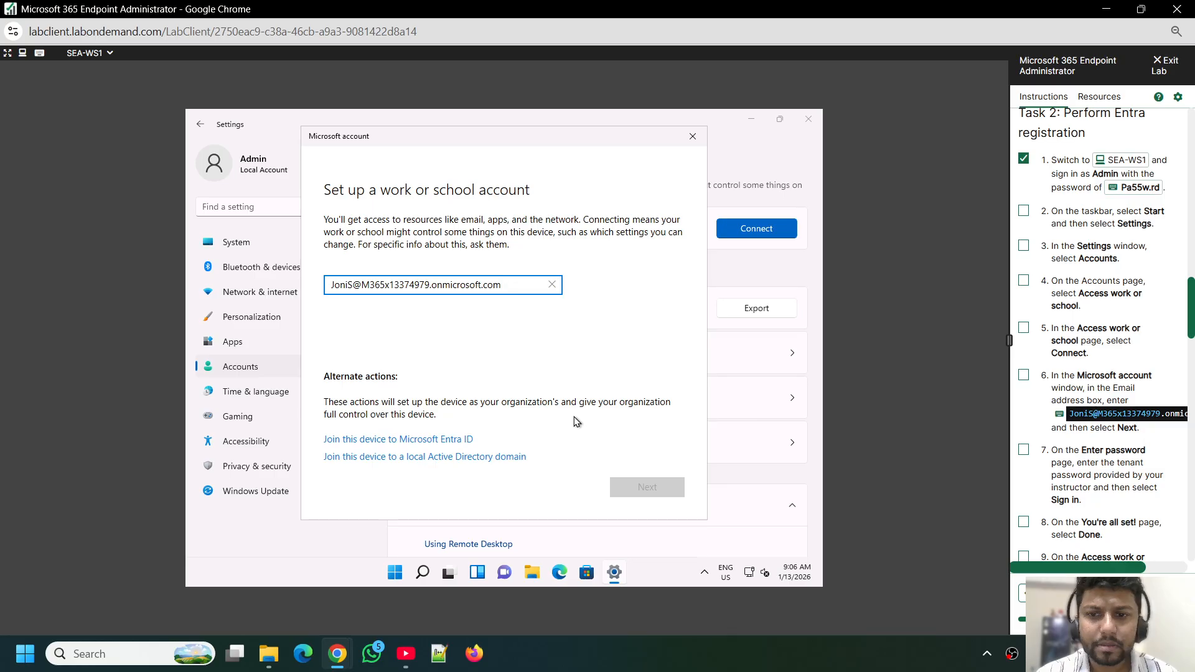
pyautogui.click(637, 493)
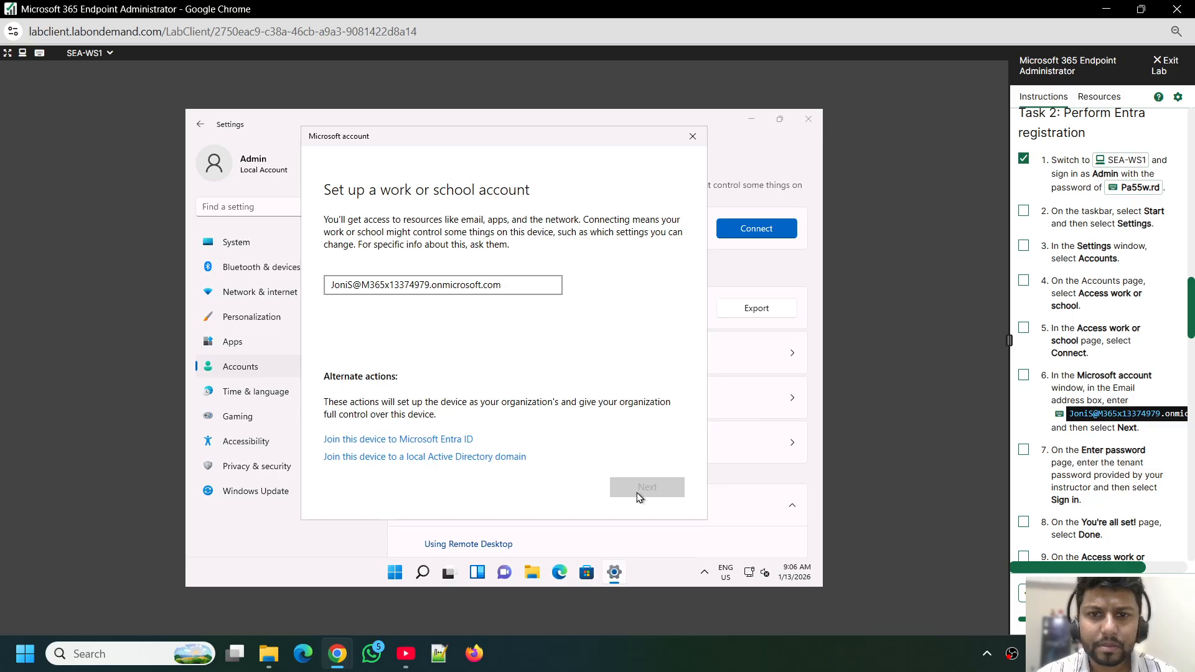
pyautogui.click(516, 286)
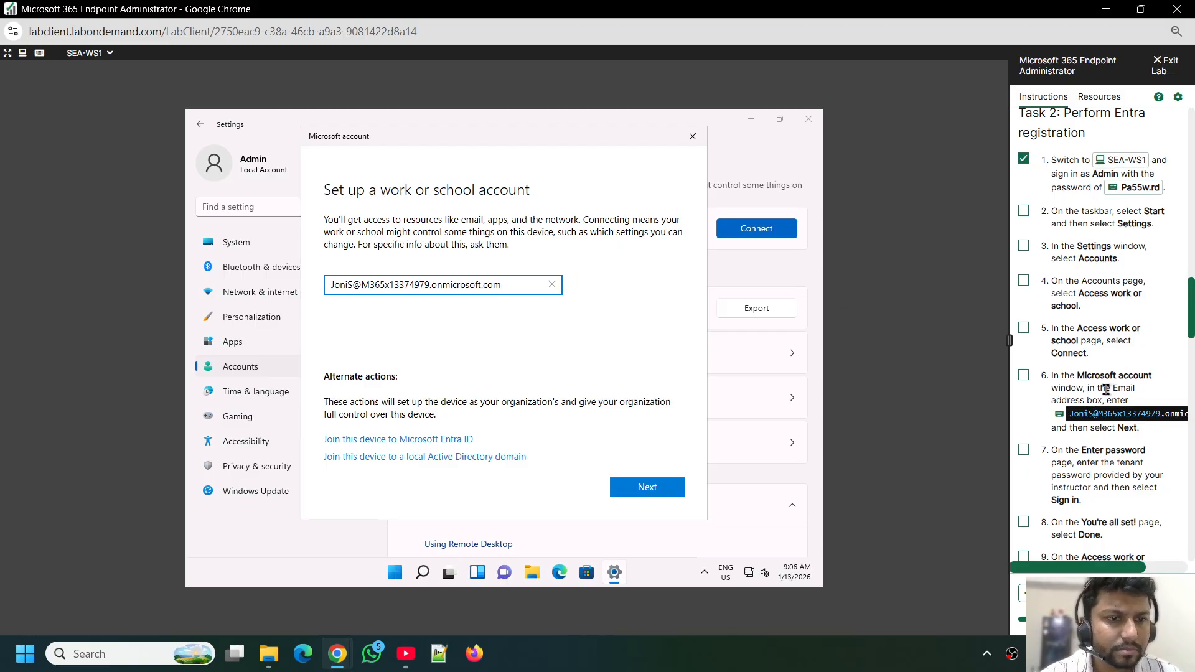
pyautogui.scroll(-1, 1063, 407)
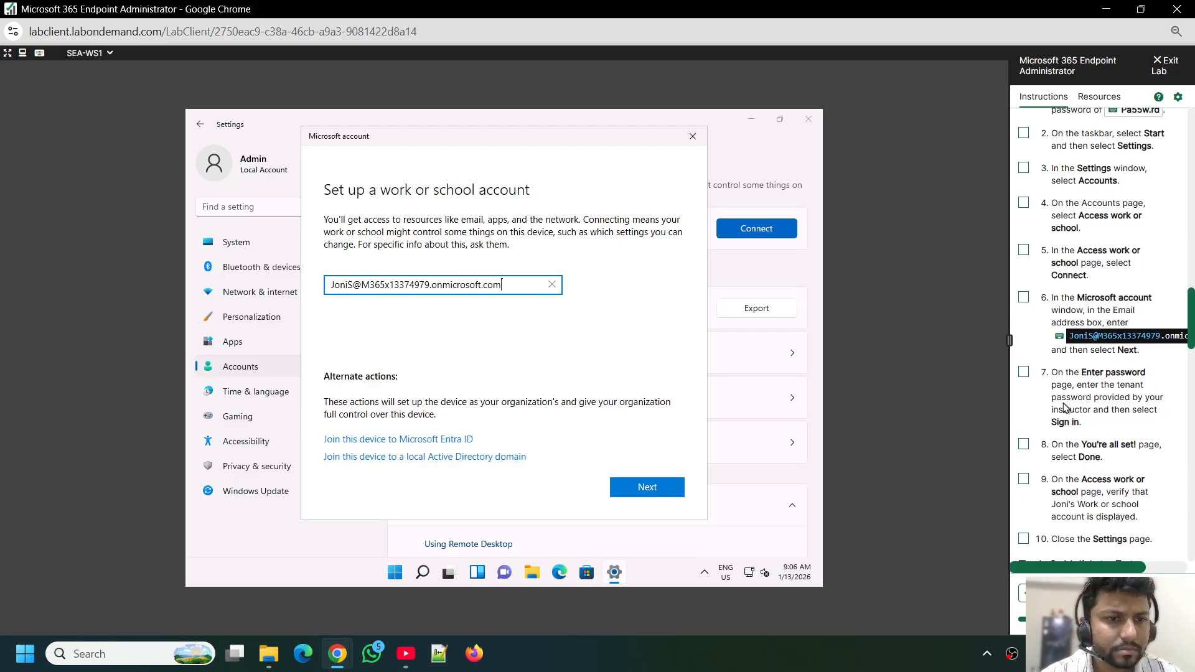
pyautogui.click(446, 440)
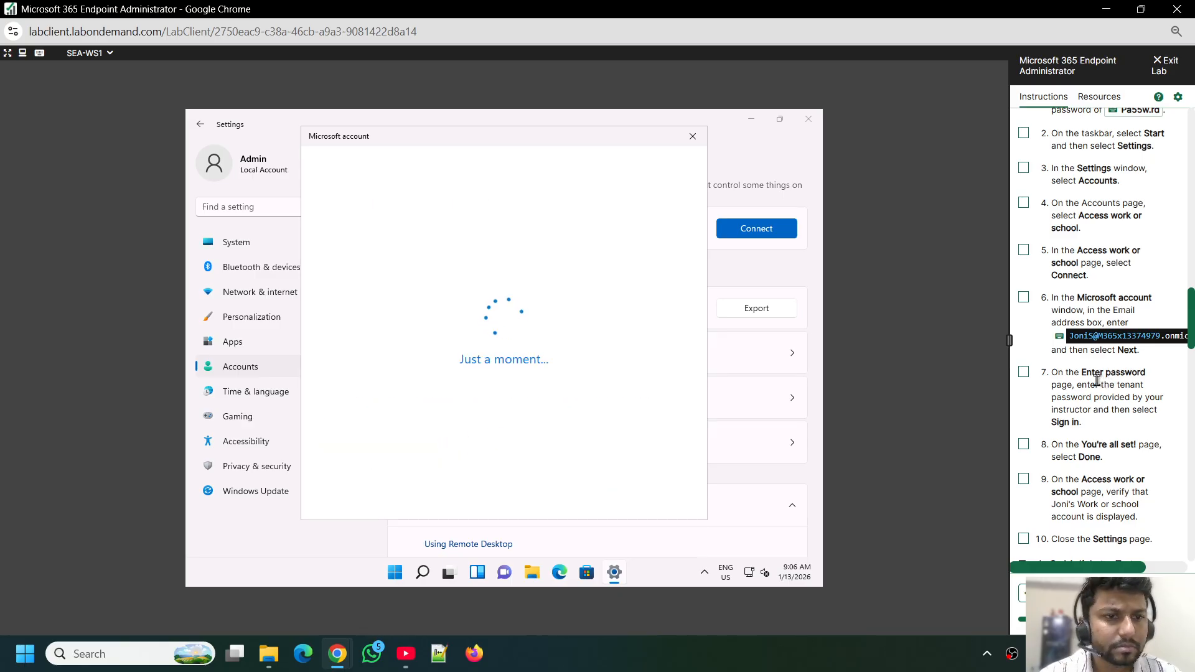
# - Enter the user's email on the Microsoft sign-in page and continue the sign-in
pyautogui.scroll(-3, 1100, 381)
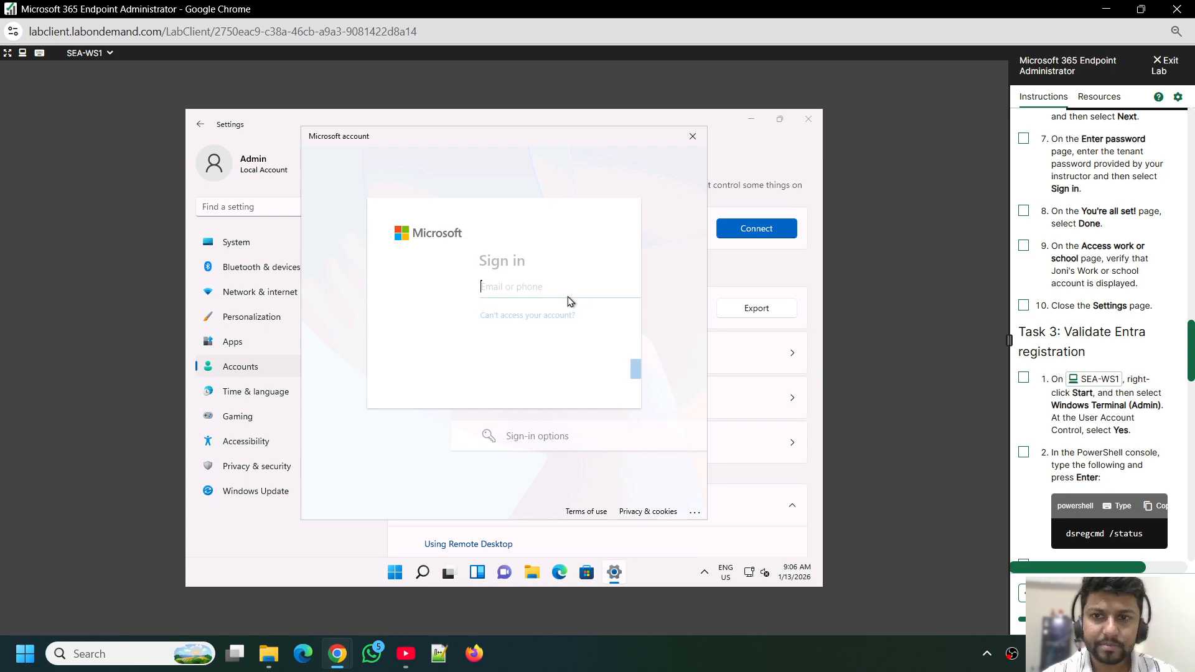
pyautogui.scroll(3, 1046, 269)
pyautogui.click(1070, 257)
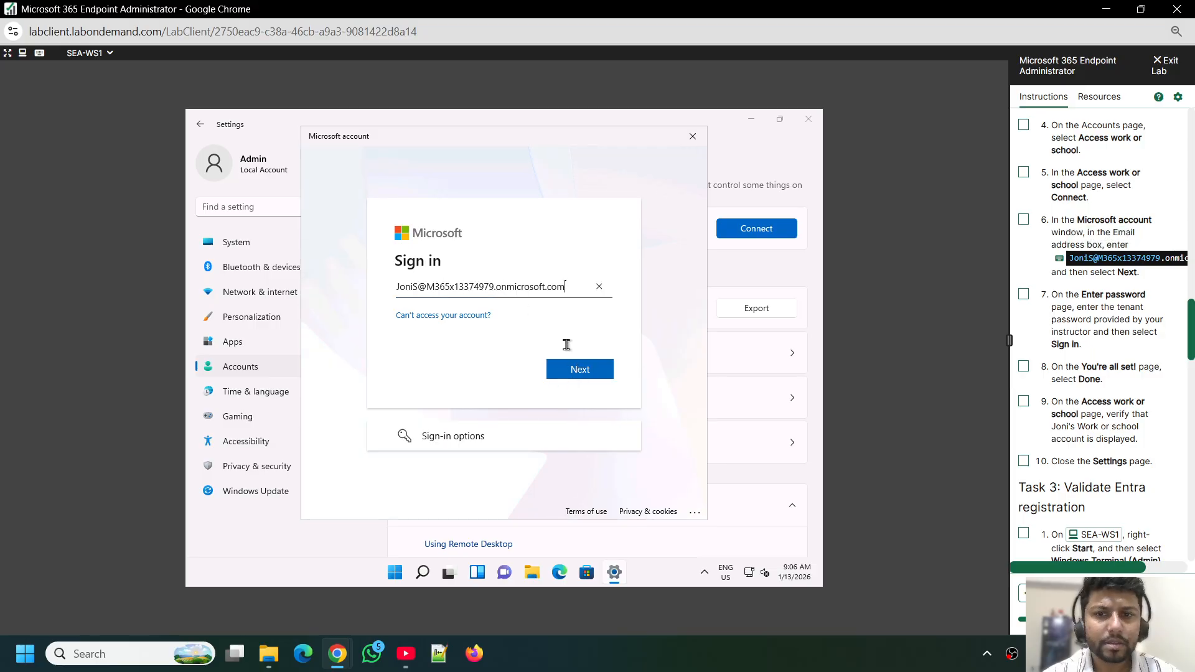
pyautogui.click(580, 372)
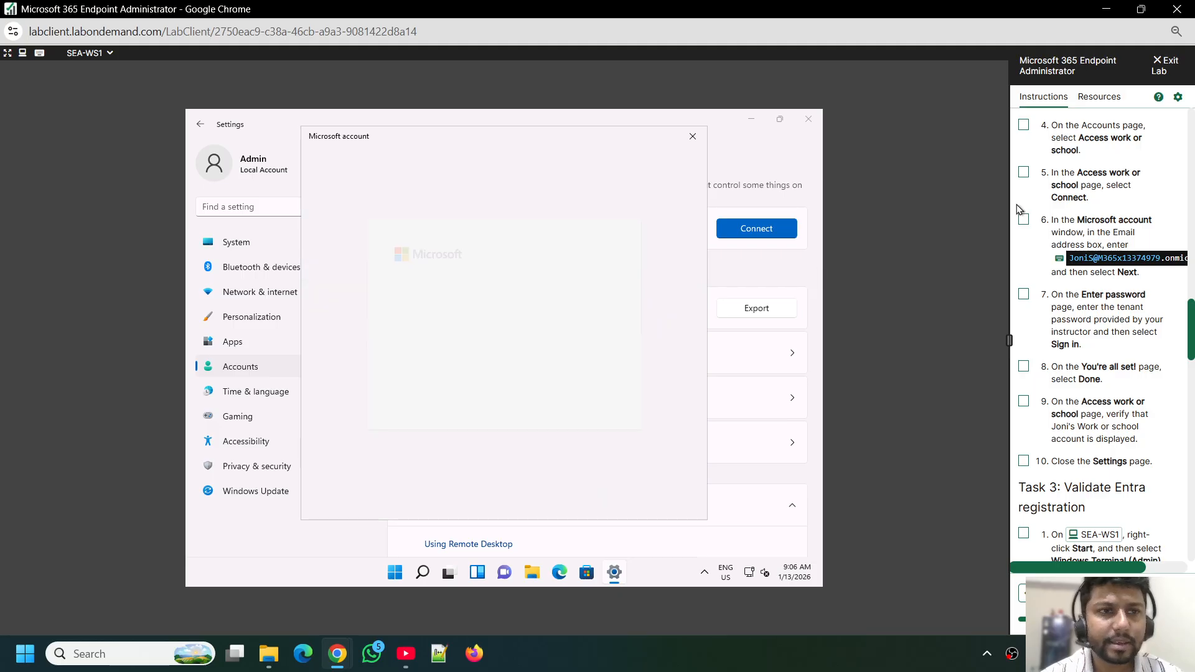
# - Fill in the user's tenant password from the lab resources on the Microsoft sign-in page and sign in
pyautogui.click(1099, 97)
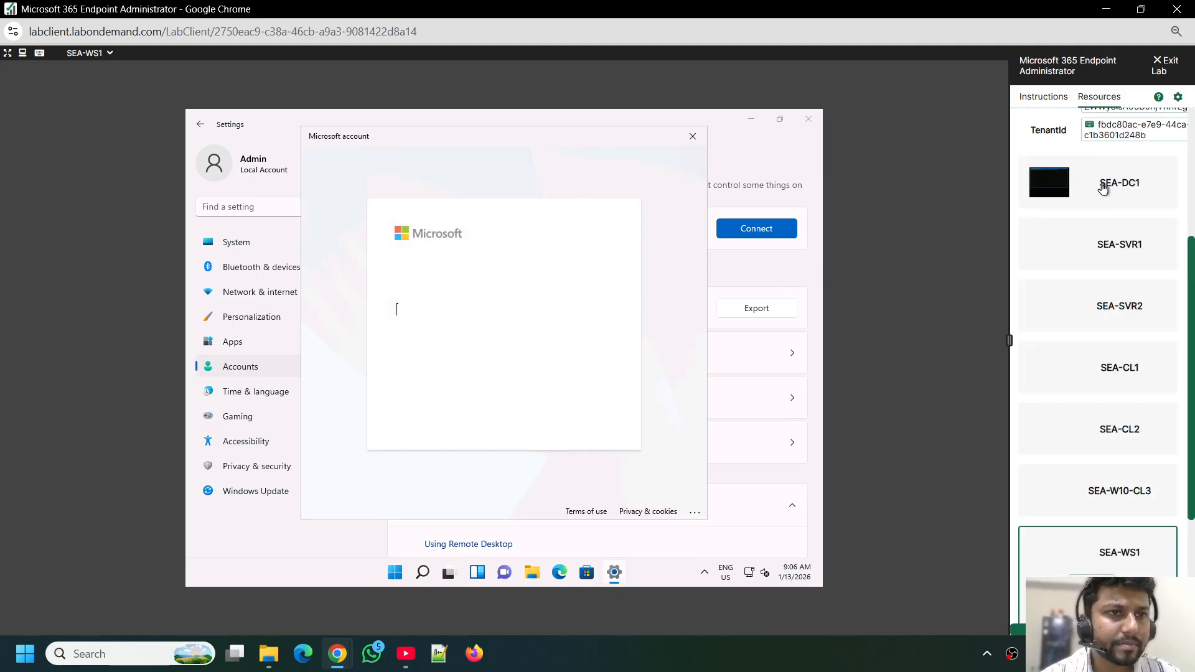
pyautogui.scroll(4, 1103, 200)
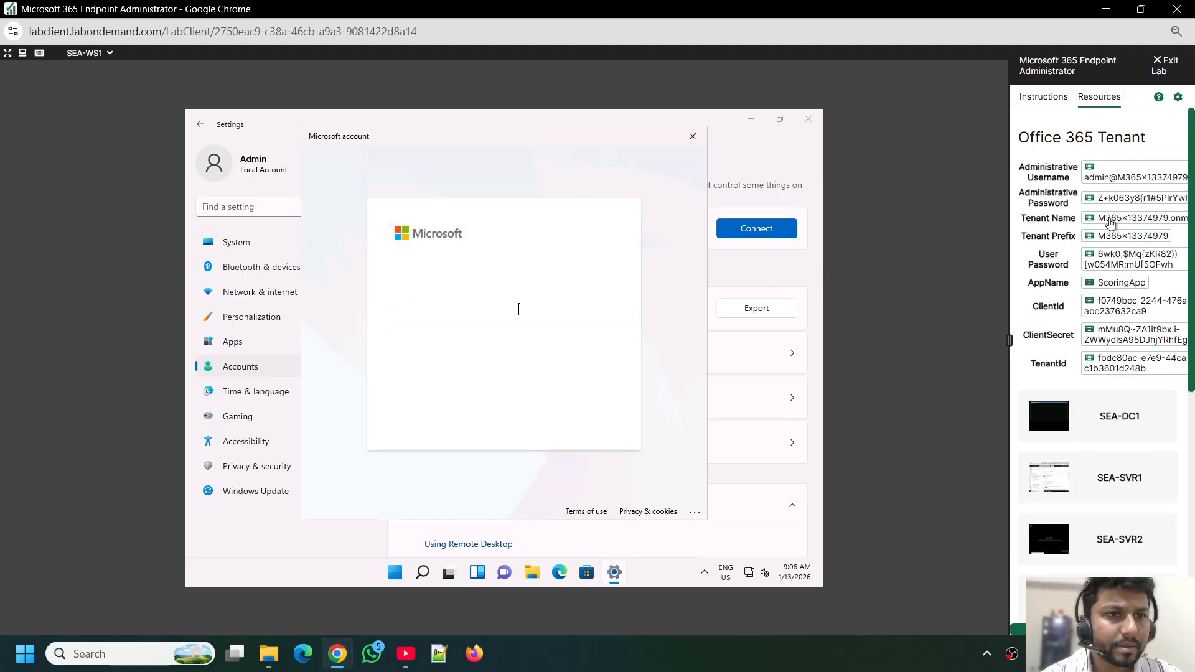
pyautogui.click(1091, 257)
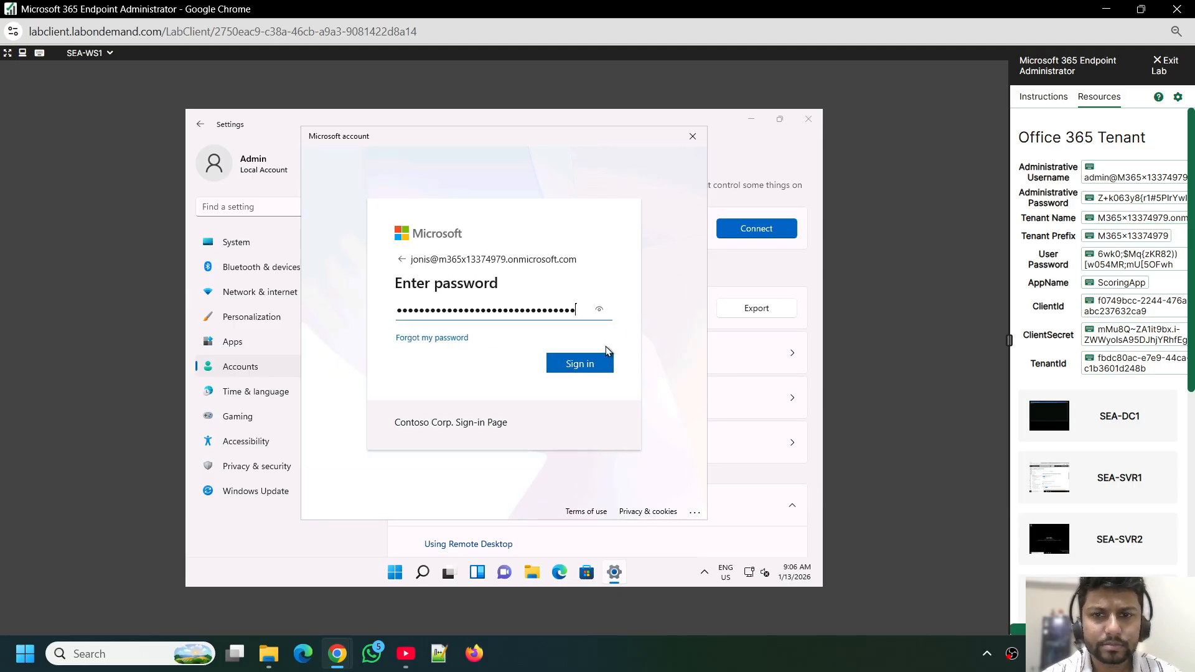
pyautogui.click(591, 362)
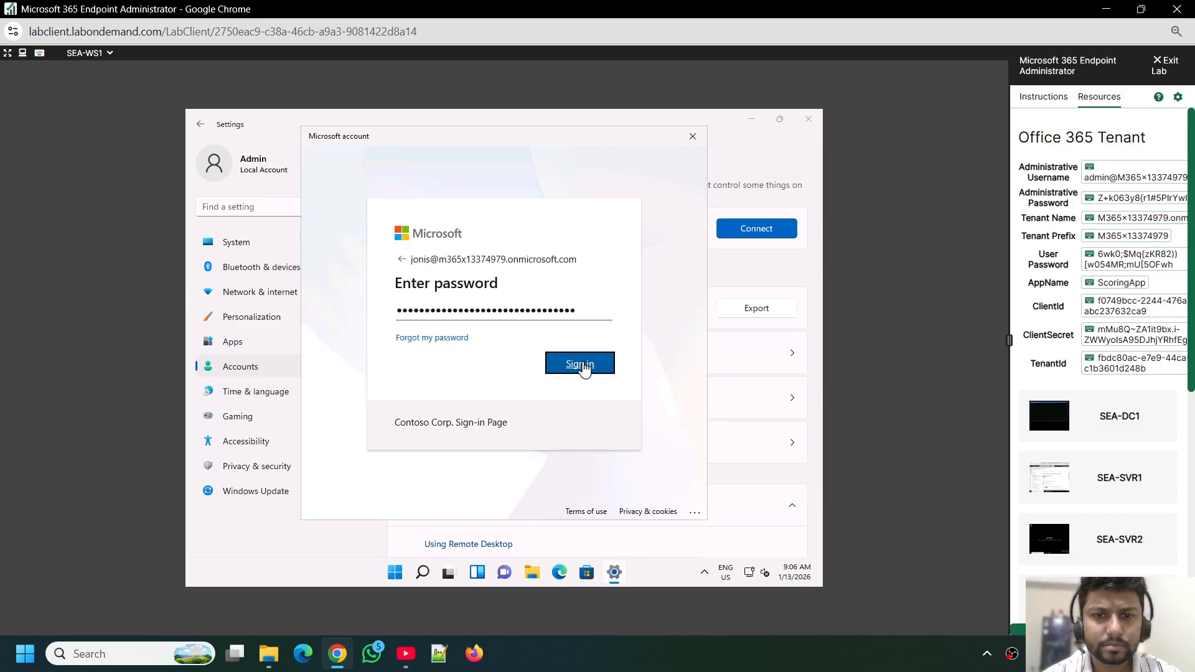
# - Recheck the Task 2 instructions and cancel joining the device to the organization
pyautogui.click(1031, 98)
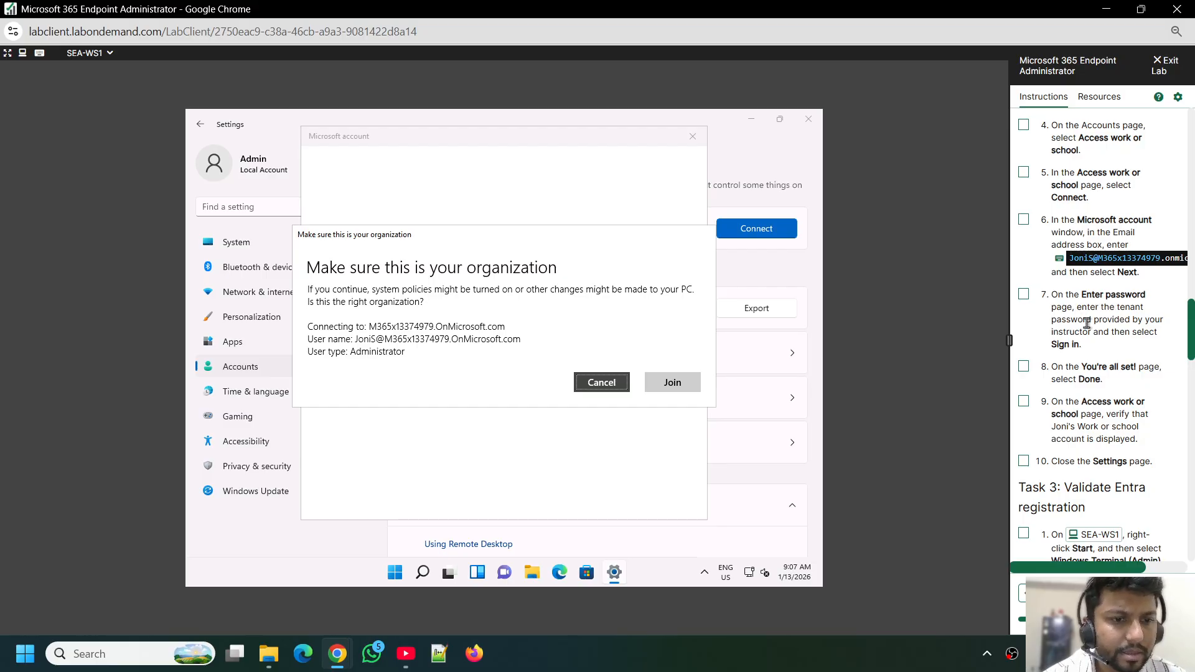
pyautogui.scroll(4, 1087, 349)
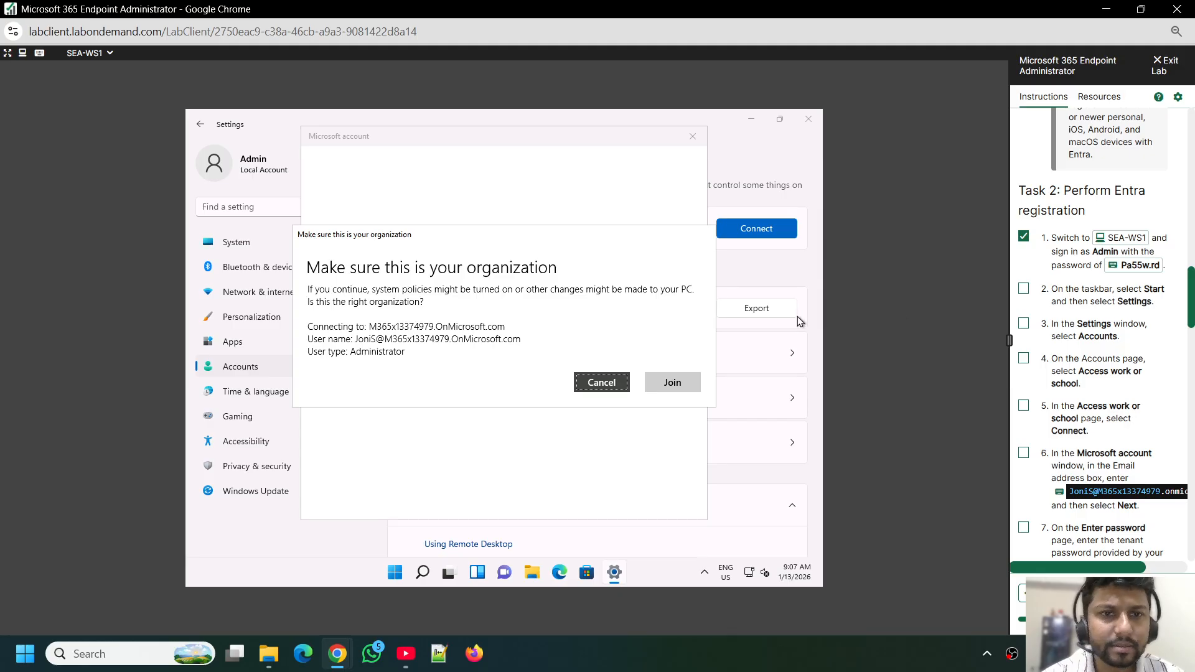
pyautogui.click(596, 384)
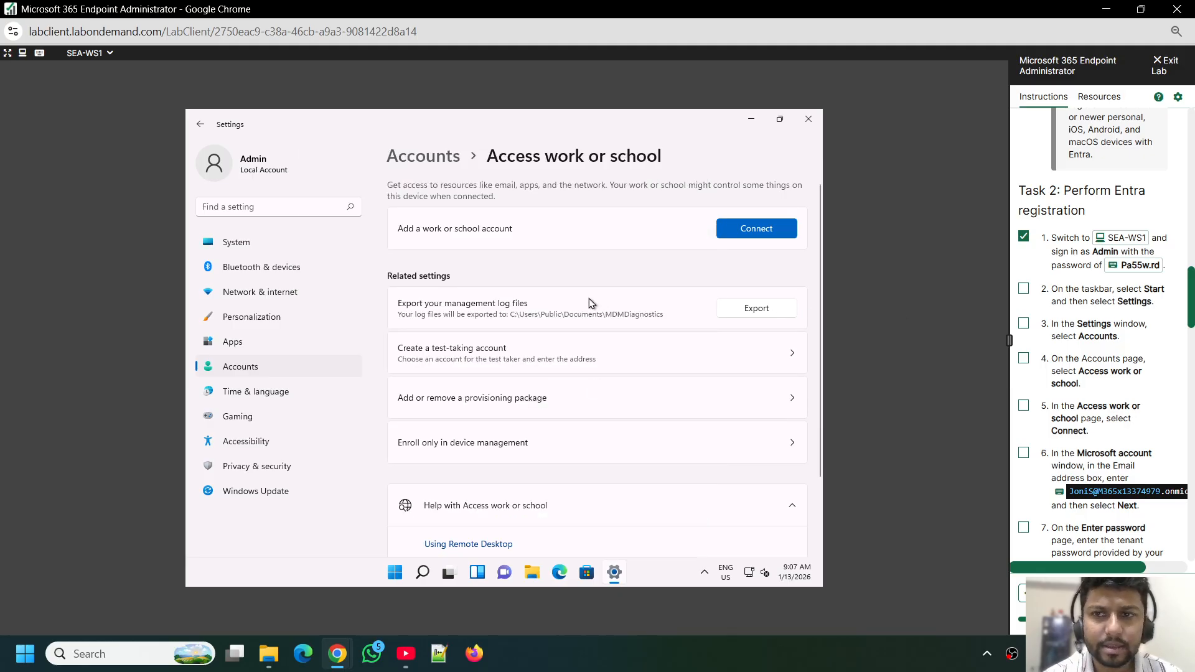
# - Sign out of SEA-WS1 and sign back in as Admin with the account password
pyautogui.rightClick(396, 576)
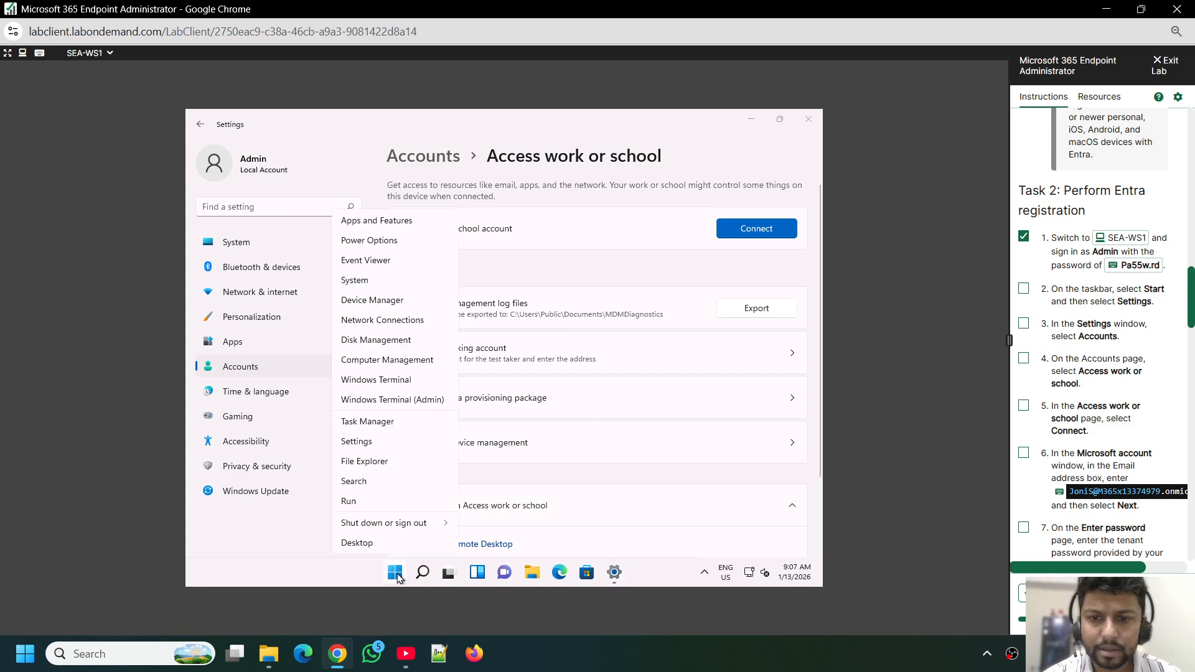
pyautogui.moveTo(435, 518)
pyautogui.click(472, 507)
pyautogui.click(473, 506)
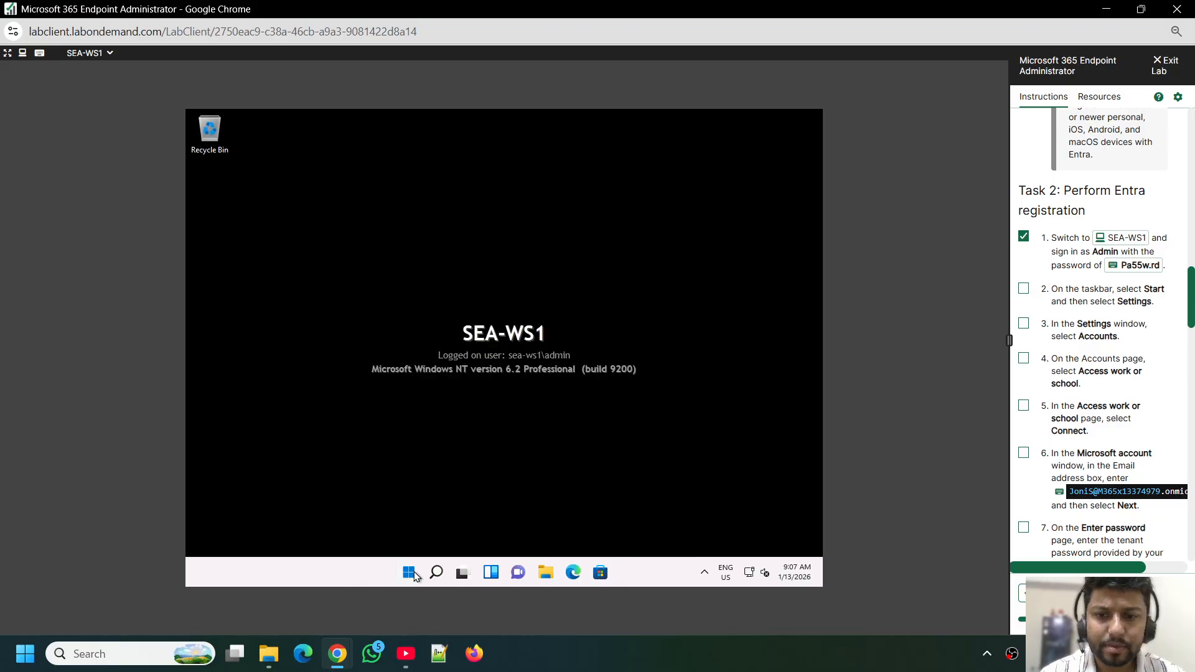
pyautogui.rightClick(412, 572)
pyautogui.moveTo(443, 525)
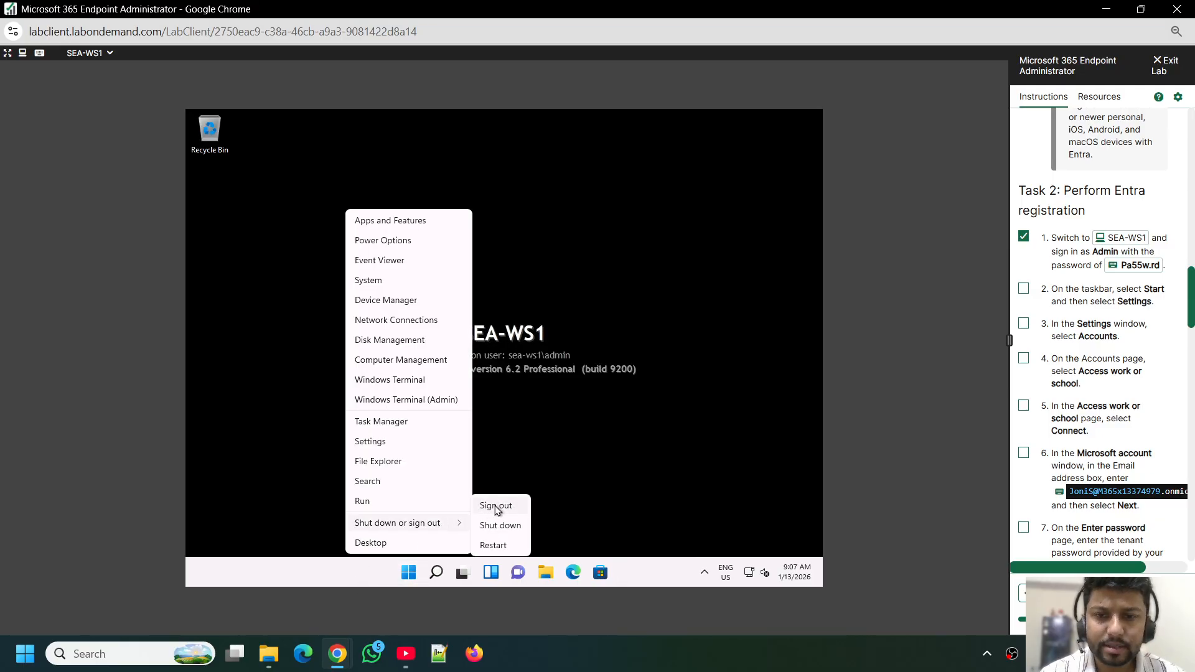
pyautogui.click(516, 504)
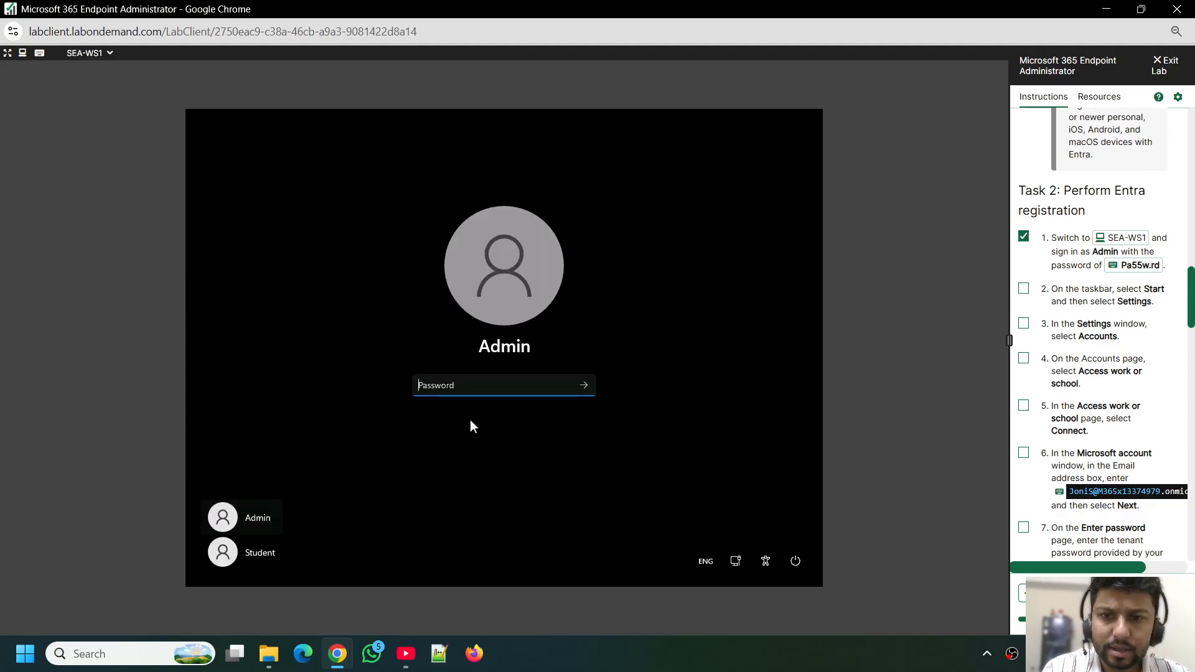
pyautogui.click(1111, 268)
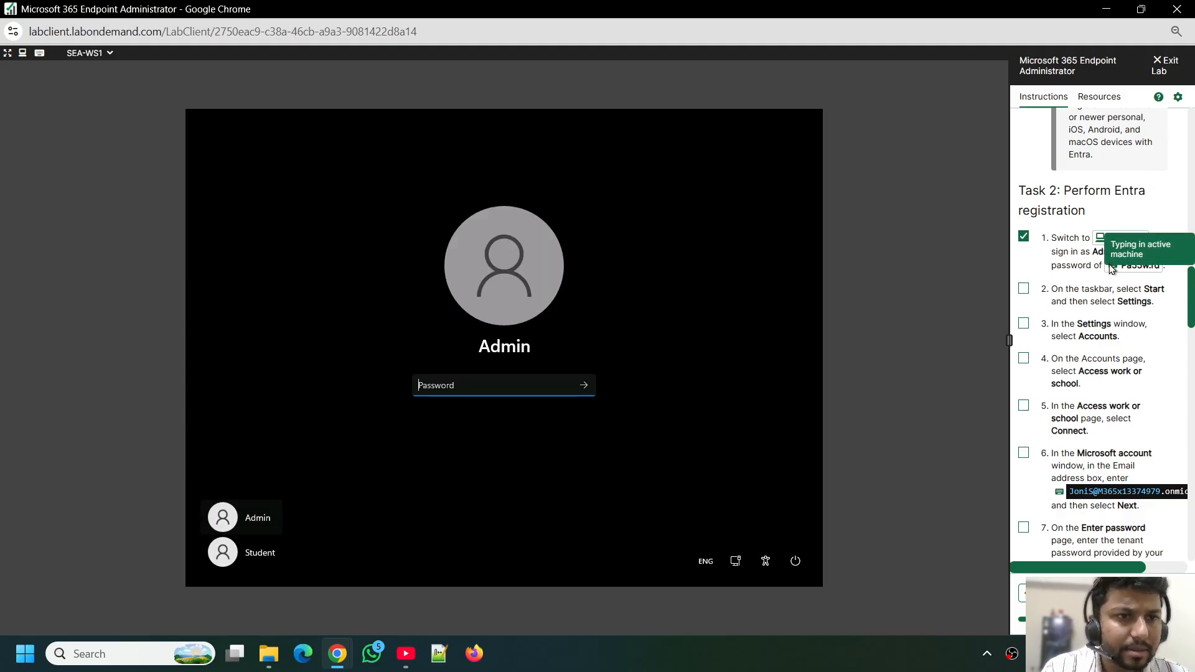
pyautogui.click(584, 385)
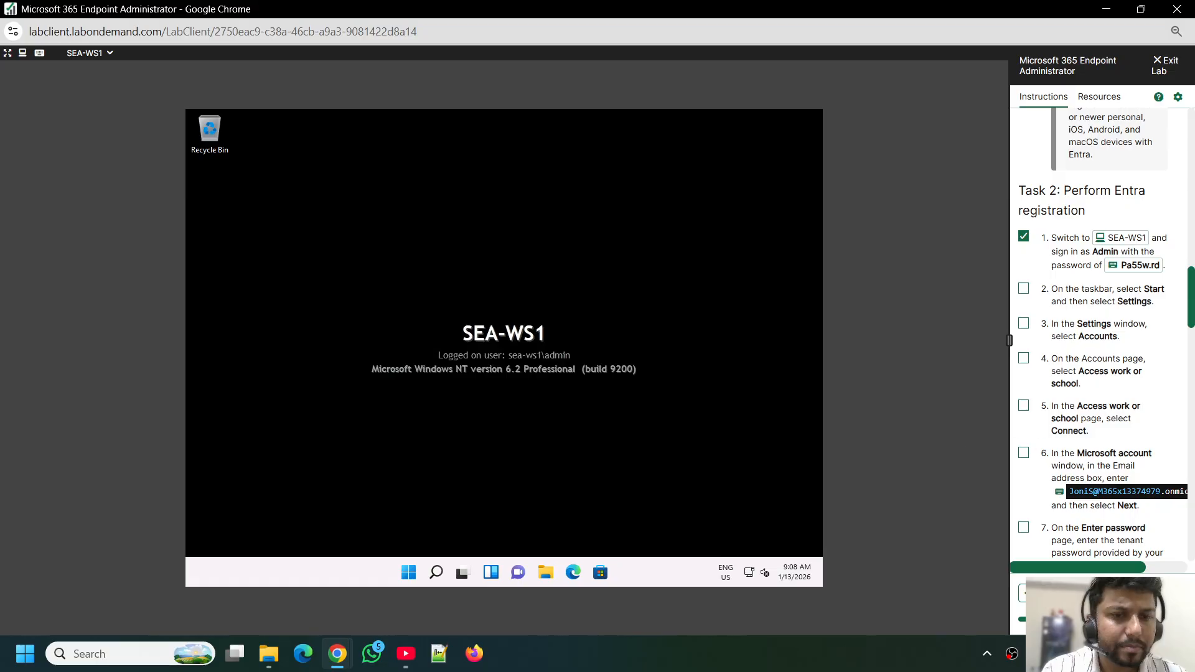
# - Open Windows Settings and go to the Access work or school page under Accounts
pyautogui.click(411, 574)
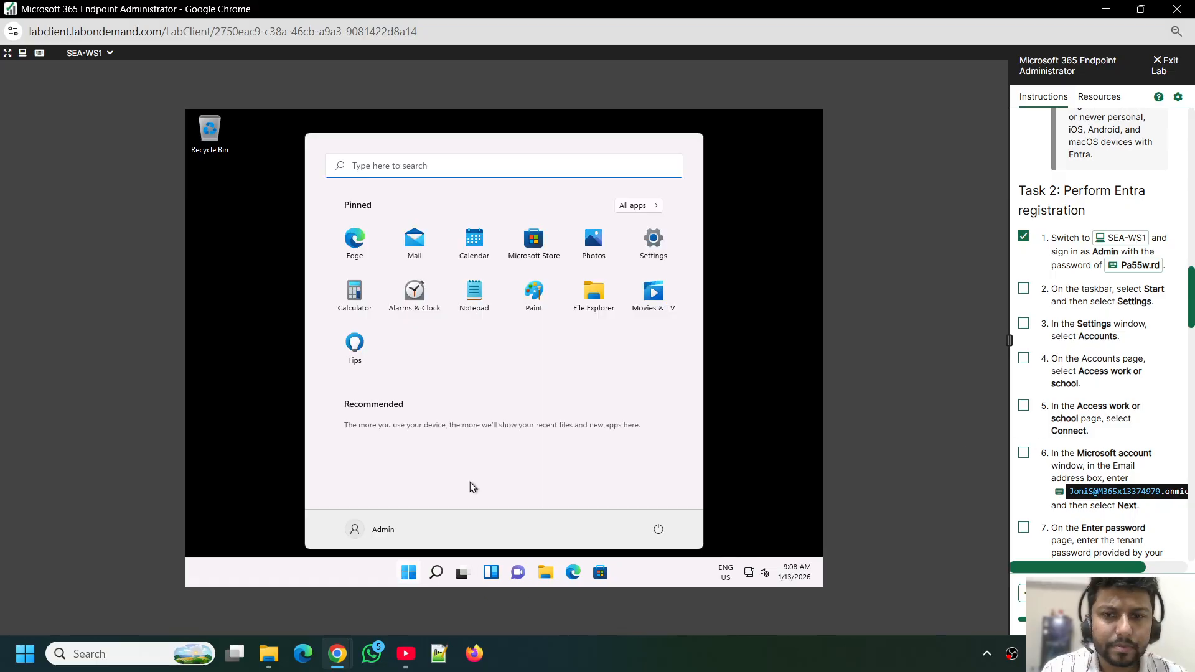
pyautogui.click(657, 244)
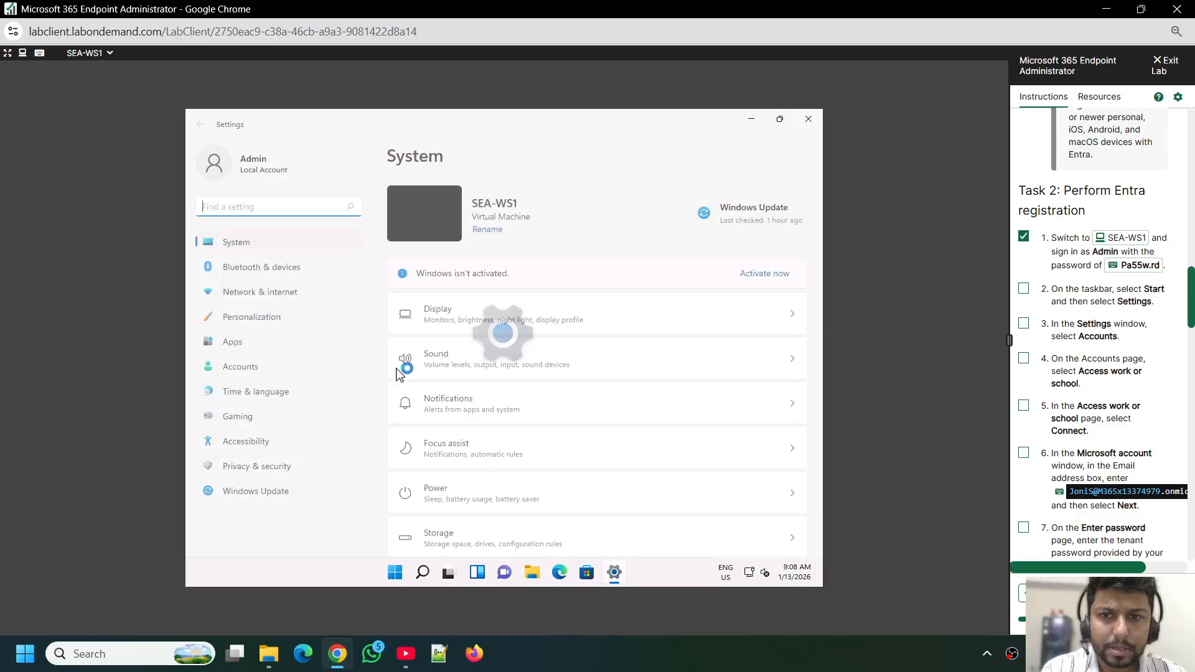
pyautogui.click(251, 367)
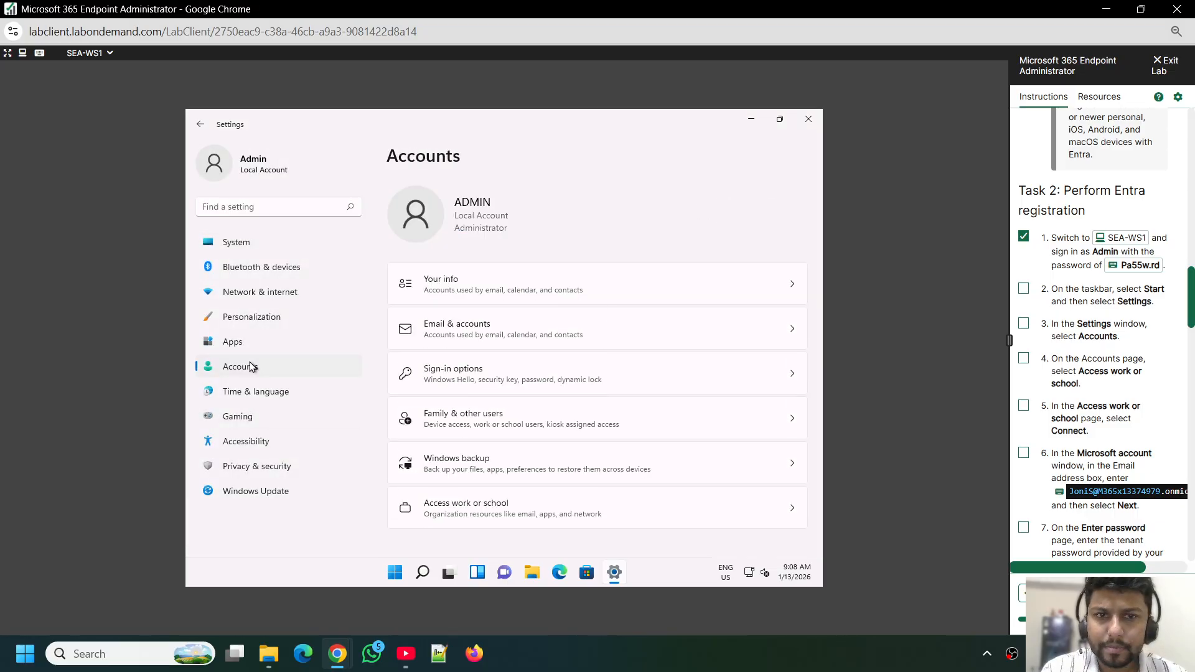
pyautogui.click(459, 505)
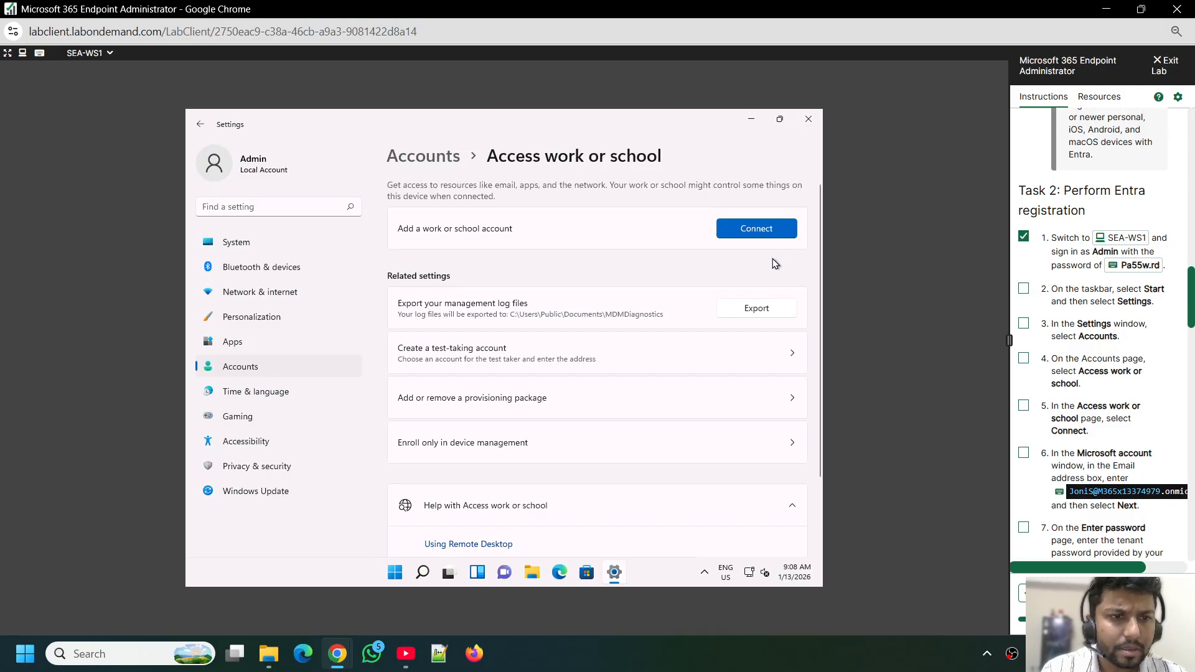
# - Start connecting a work or school account, fill in the user's email address and submit it
pyautogui.click(775, 235)
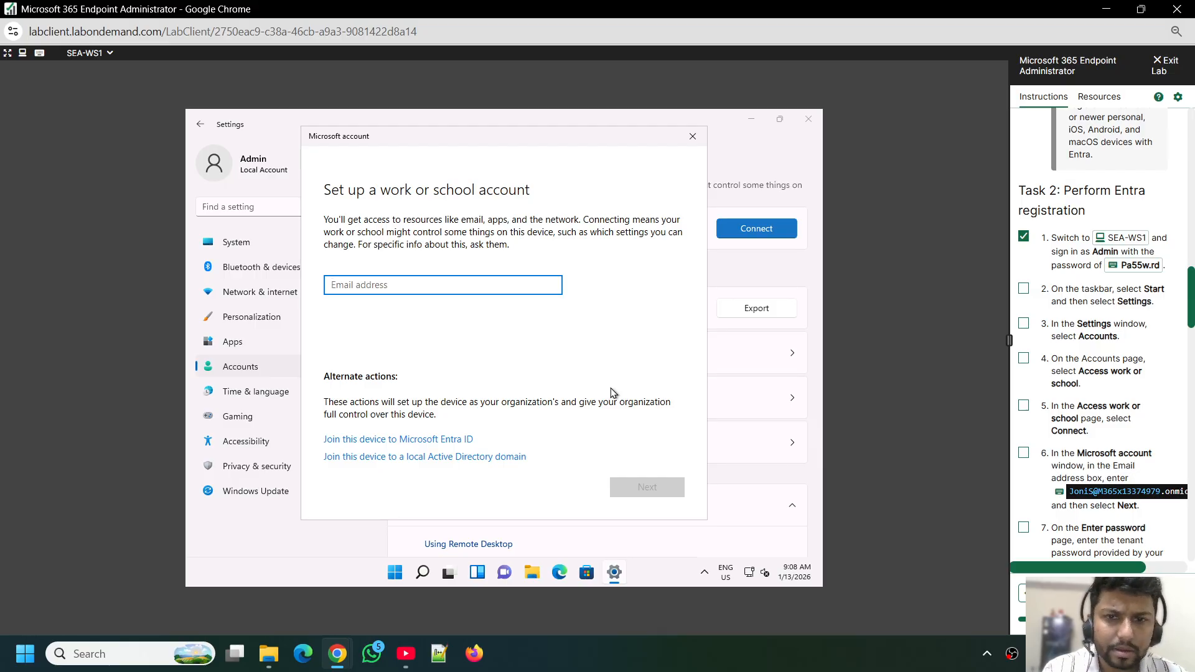
pyautogui.click(1060, 493)
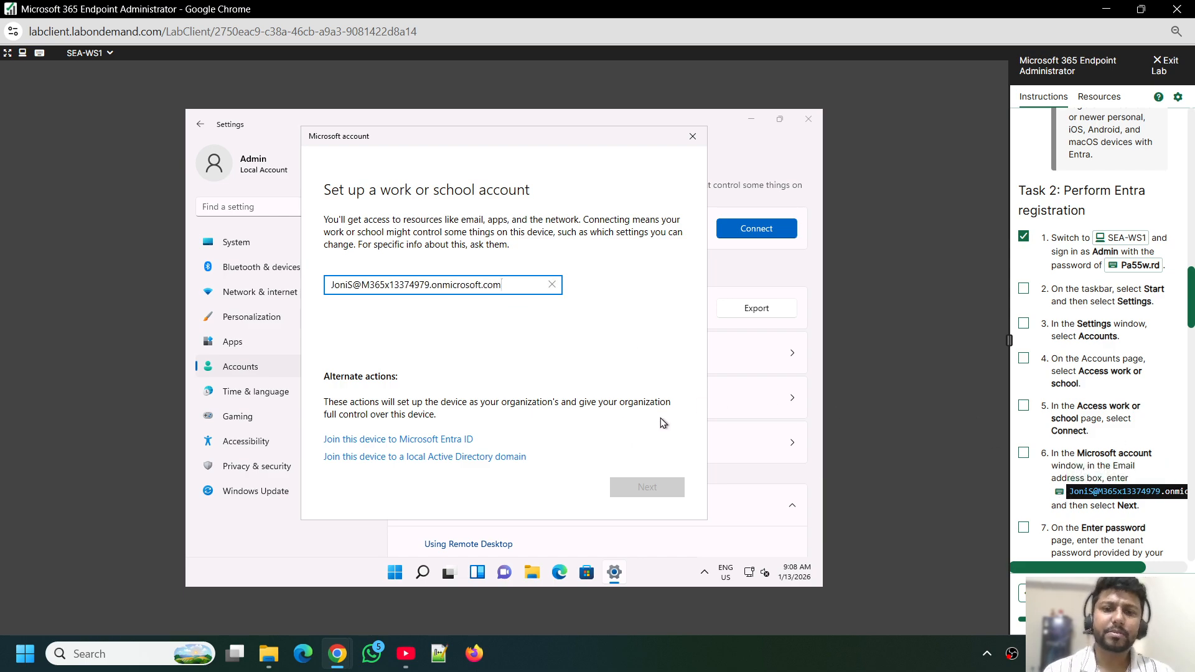
pyautogui.click(641, 488)
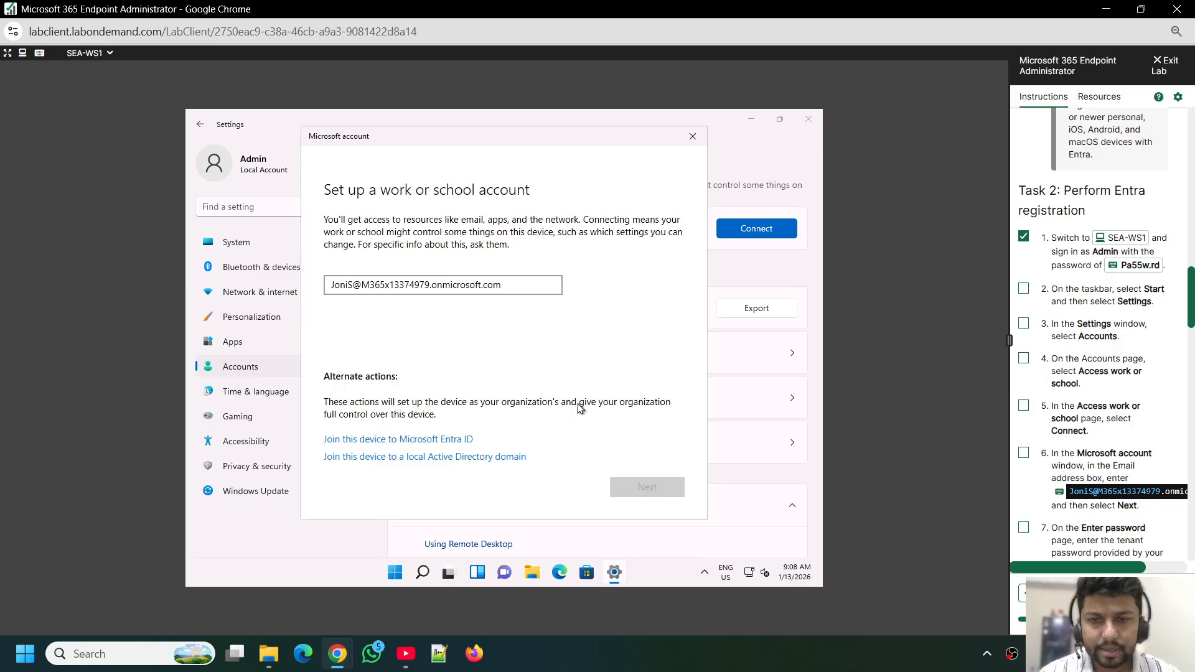
pyautogui.click(520, 284)
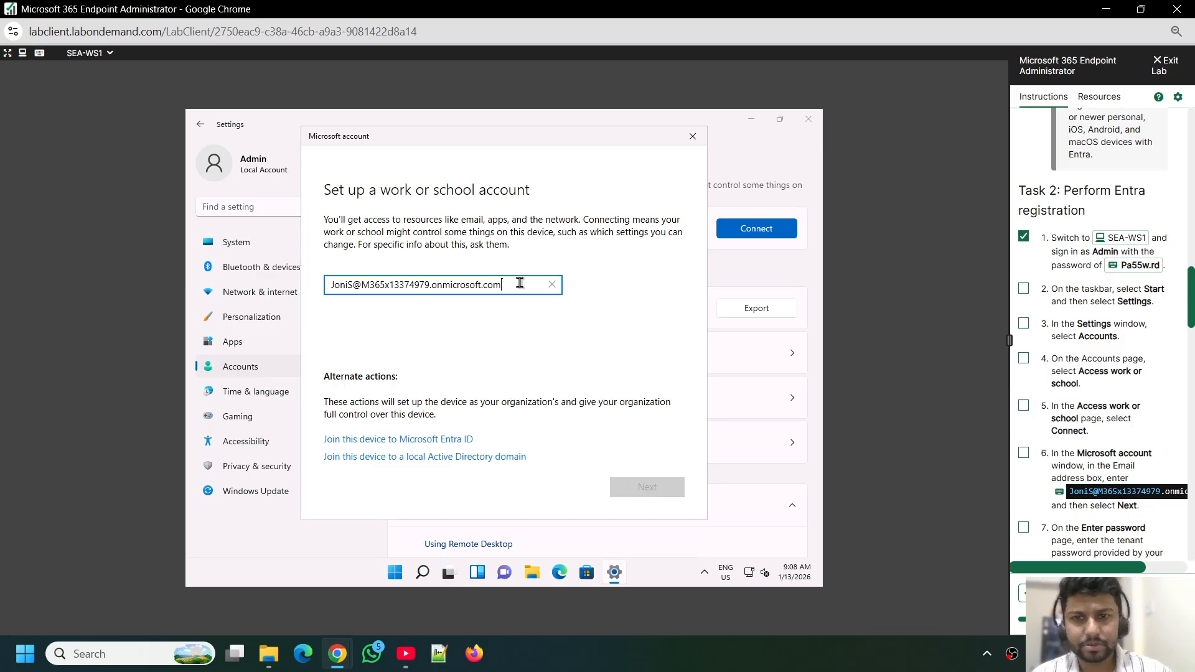
pyautogui.press('Return')
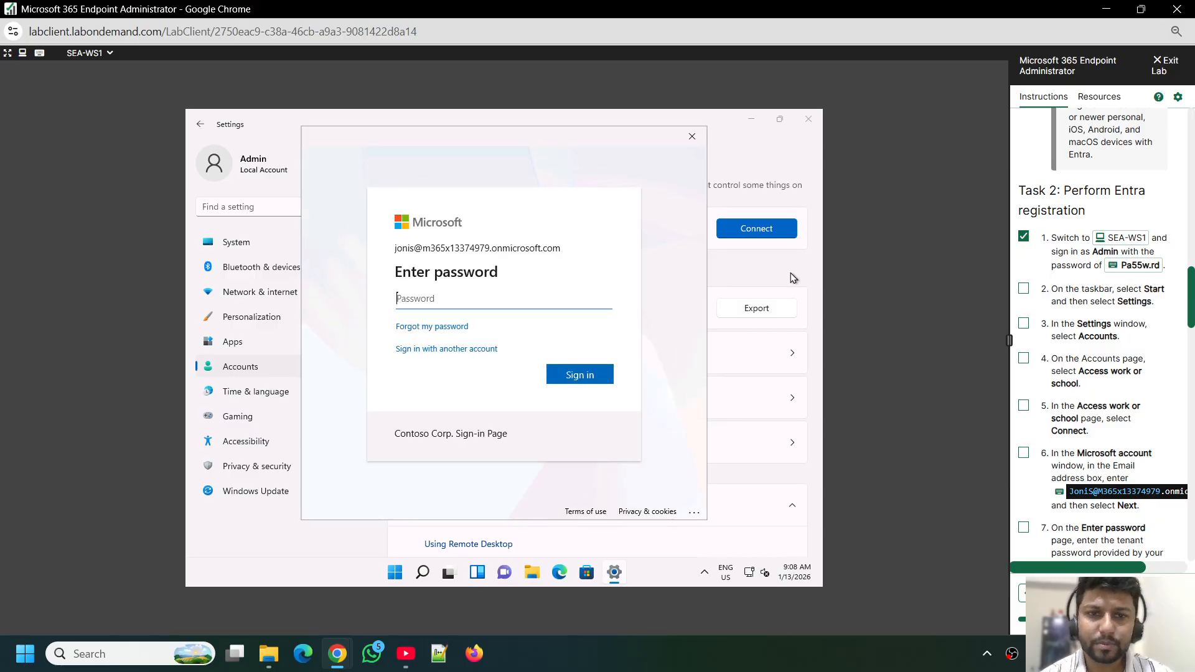
# - Enter the user password from the lab's Office 365 Tenant resources and sign in to the work account
pyautogui.scroll(-2, 1085, 424)
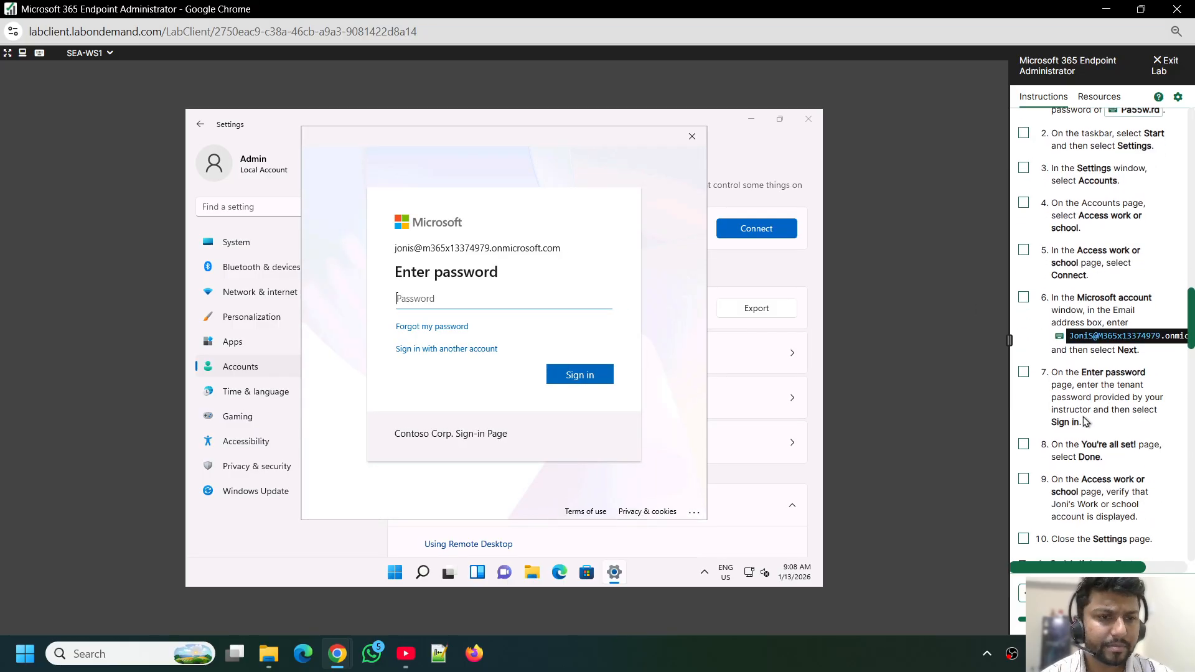
pyautogui.click(1100, 98)
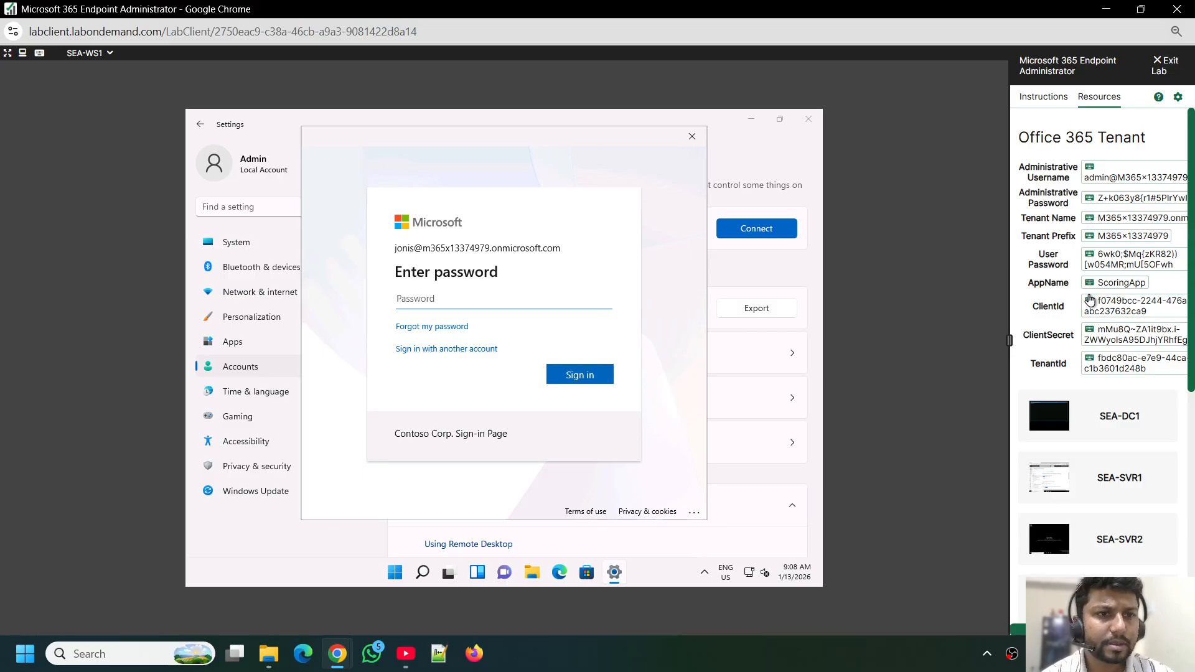
pyautogui.click(1091, 255)
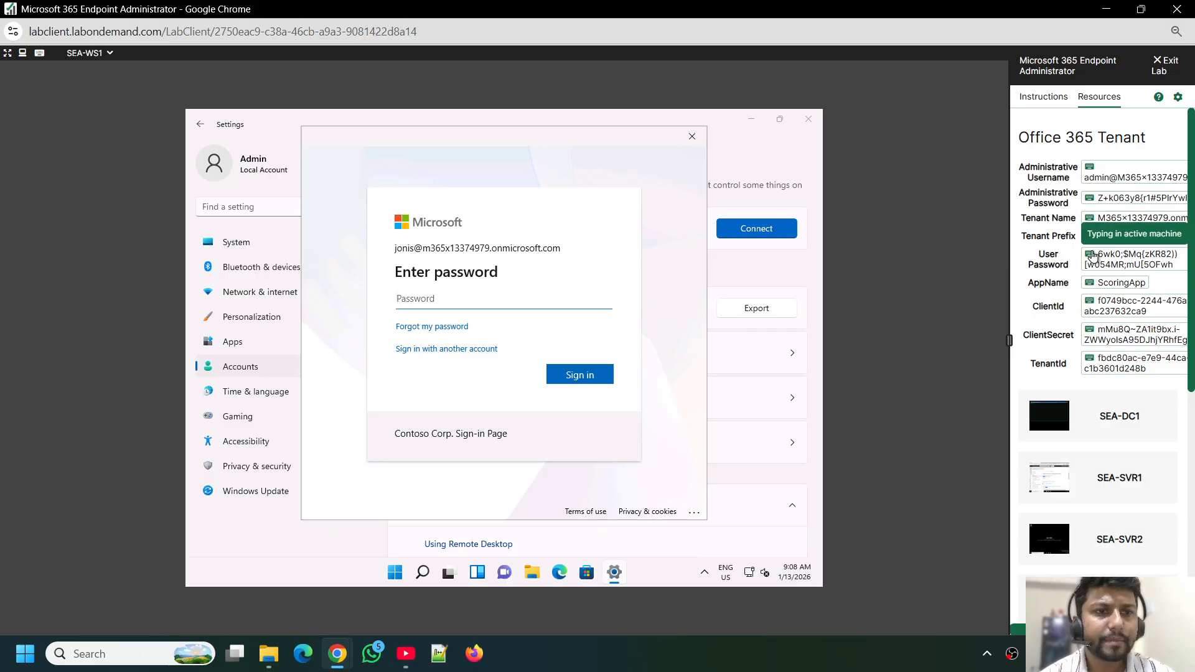
pyautogui.click(585, 376)
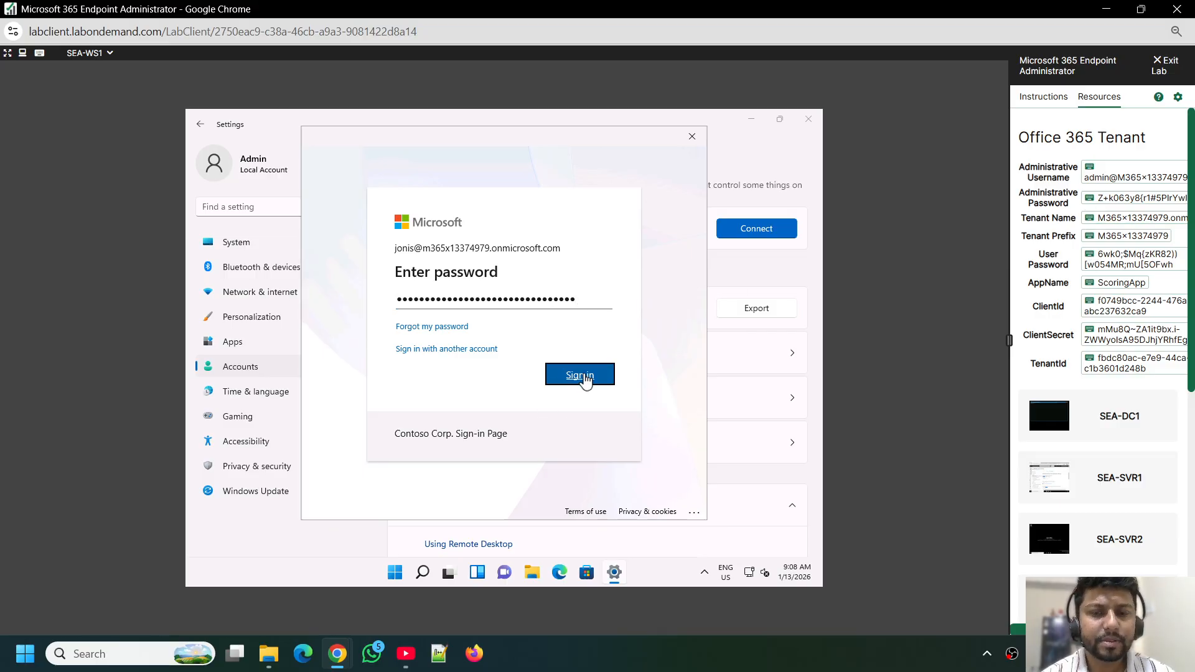
# - Finish adding the account to the device and check off the remaining Task 2 instructions through step 10
pyautogui.click(1044, 97)
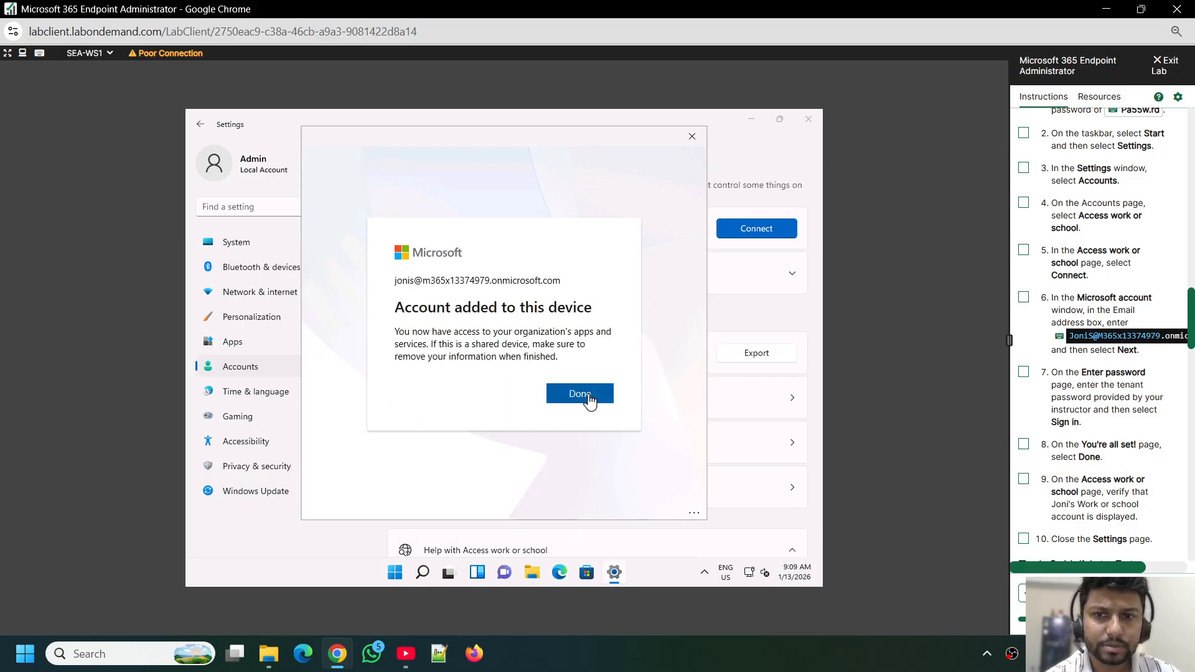
pyautogui.click(1025, 445)
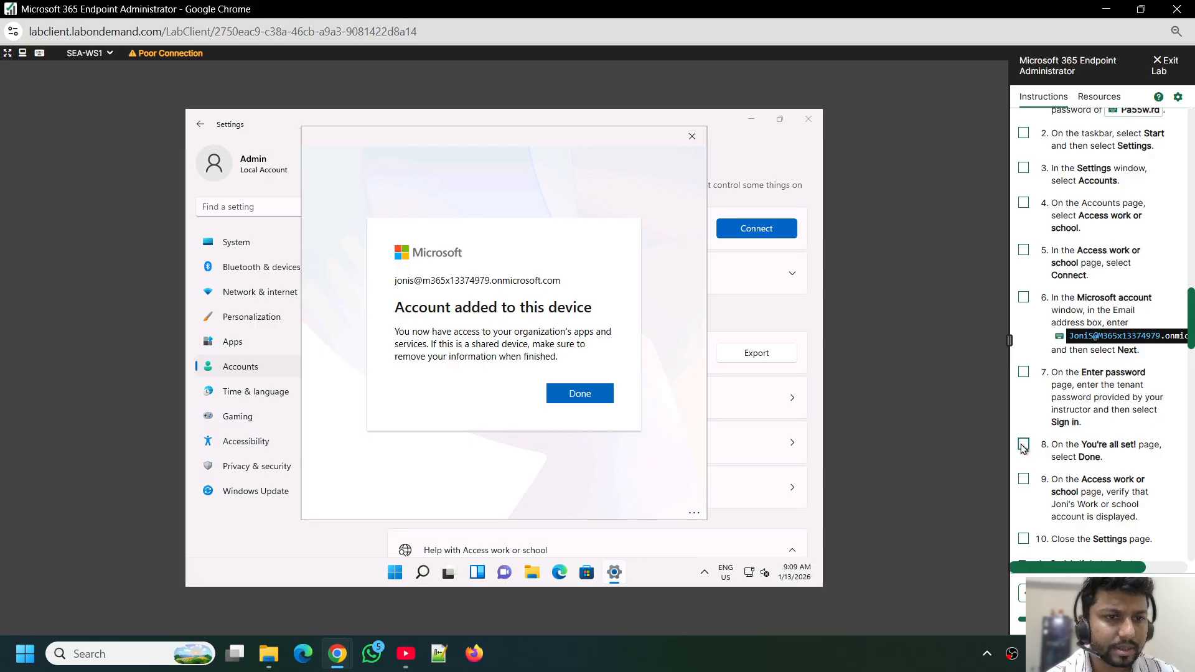
pyautogui.scroll(-2, 1070, 487)
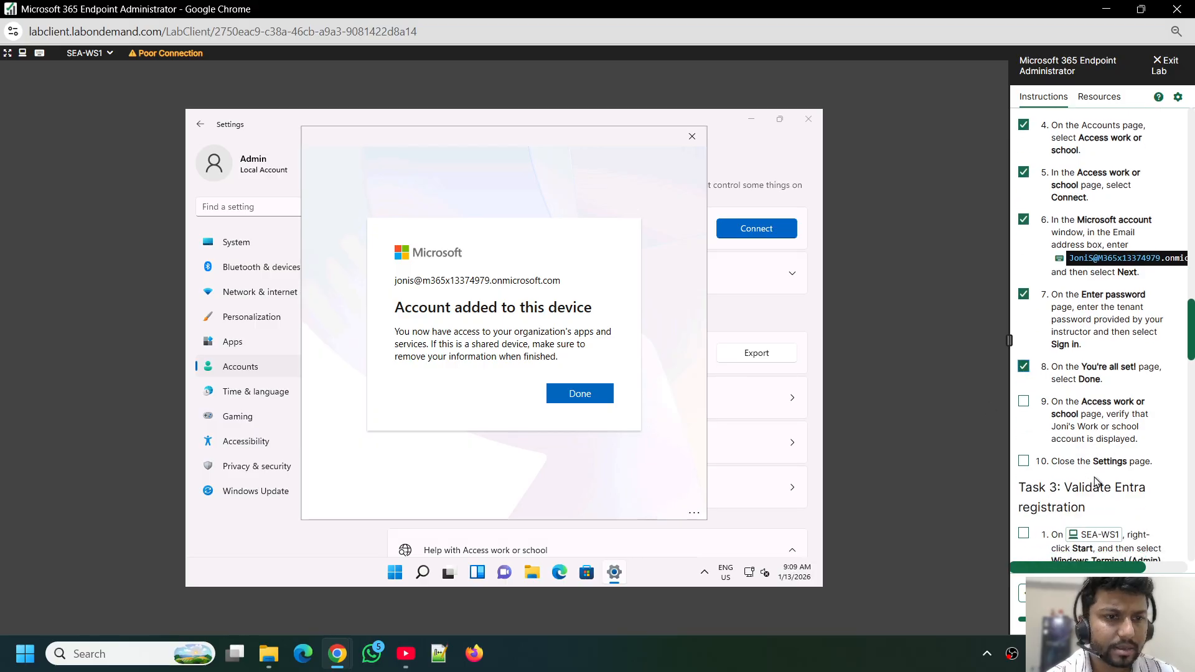
pyautogui.click(580, 394)
pyautogui.click(1023, 462)
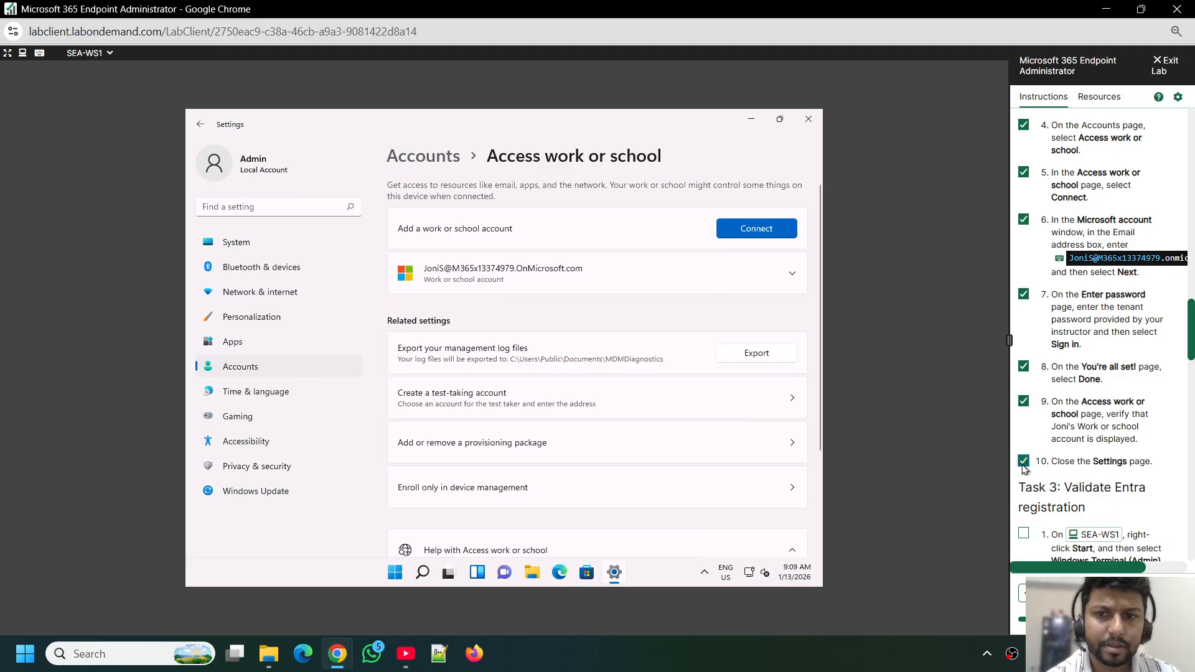
# - Read through the Task 3 instructions for validating the Entra registration
pyautogui.scroll(-6, 1096, 404)
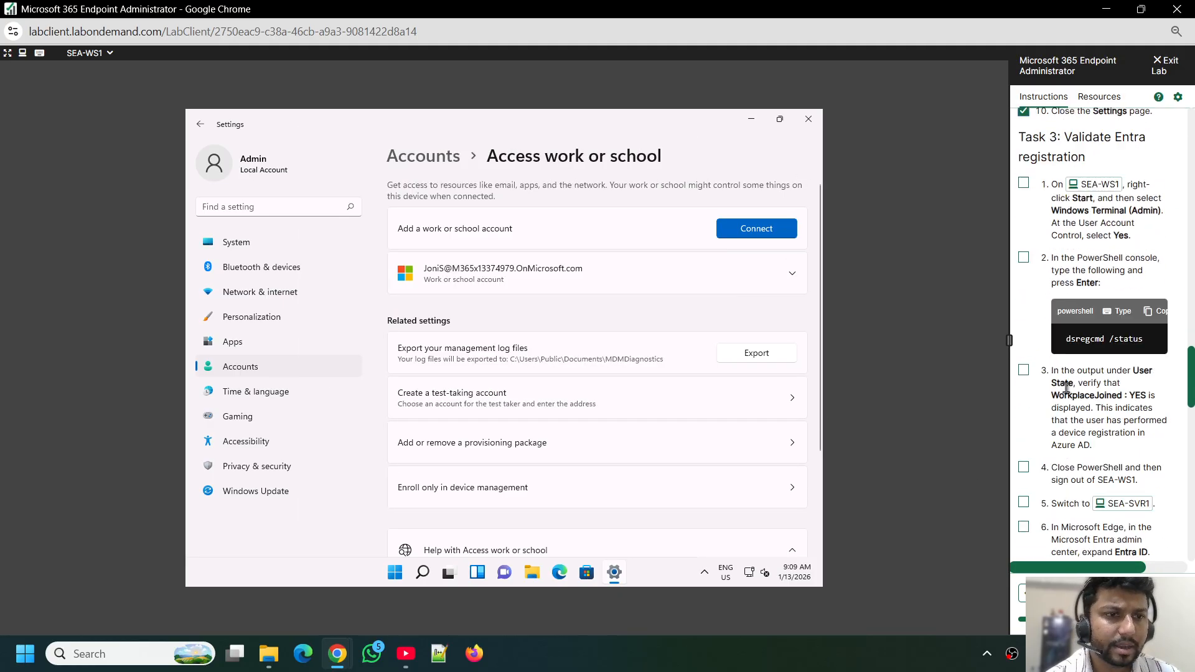
pyautogui.scroll(-4, 1066, 388)
pyautogui.scroll(2, 1066, 388)
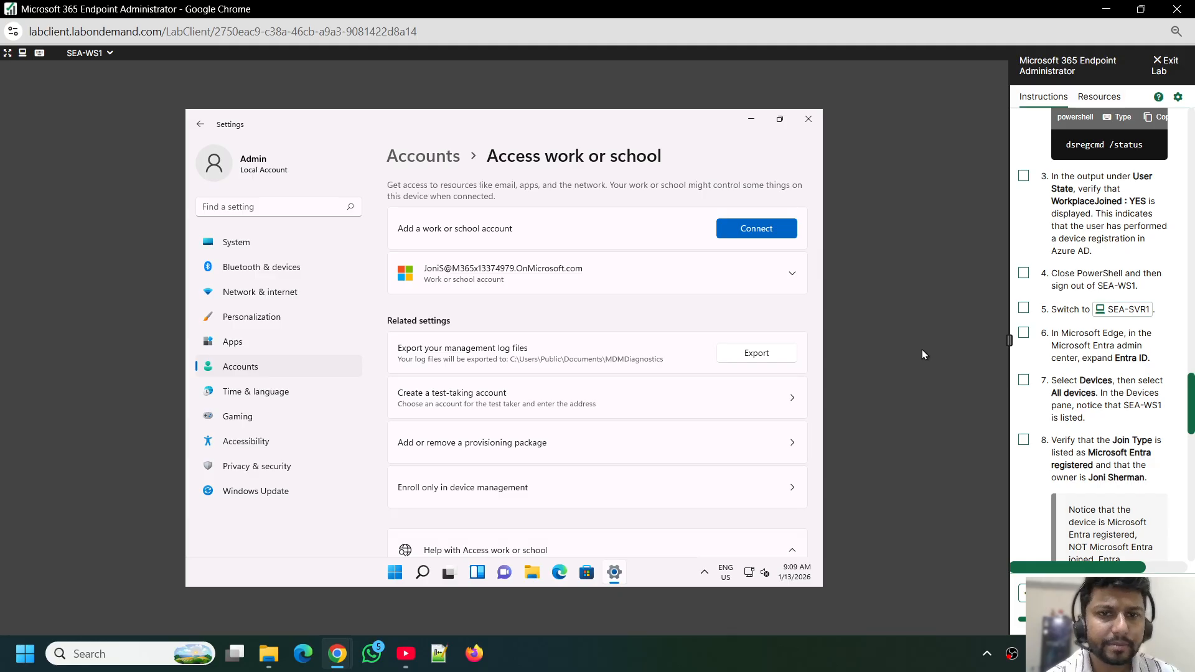
pyautogui.scroll(5, 1044, 283)
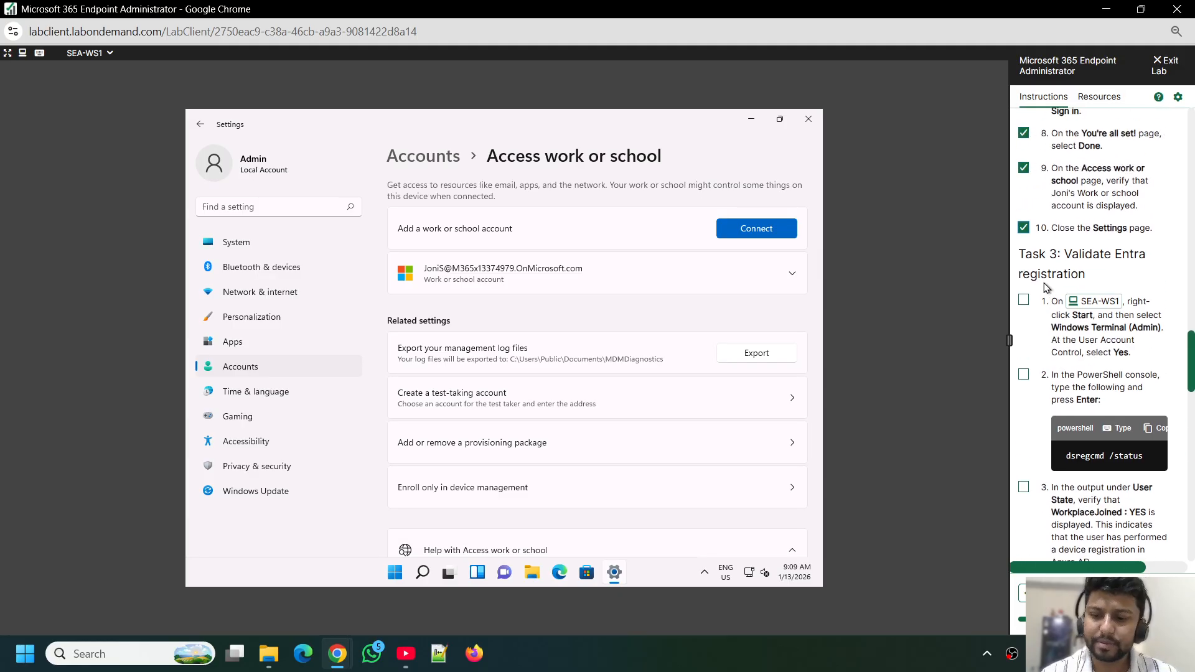